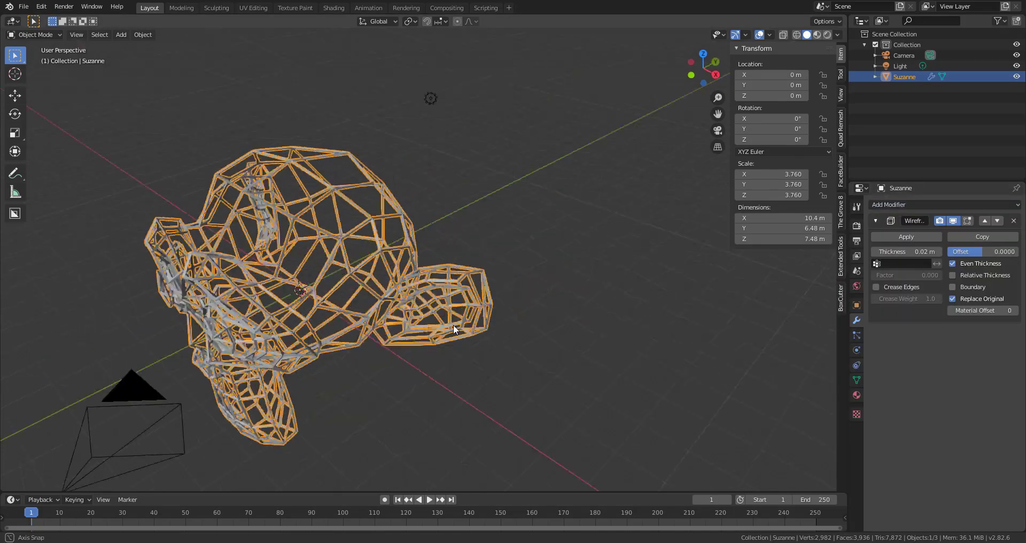
Add a Subdivision Surface modifier below Wireframe with viewport levels set to 2.
left_click(876, 221)
left_click(902, 205)
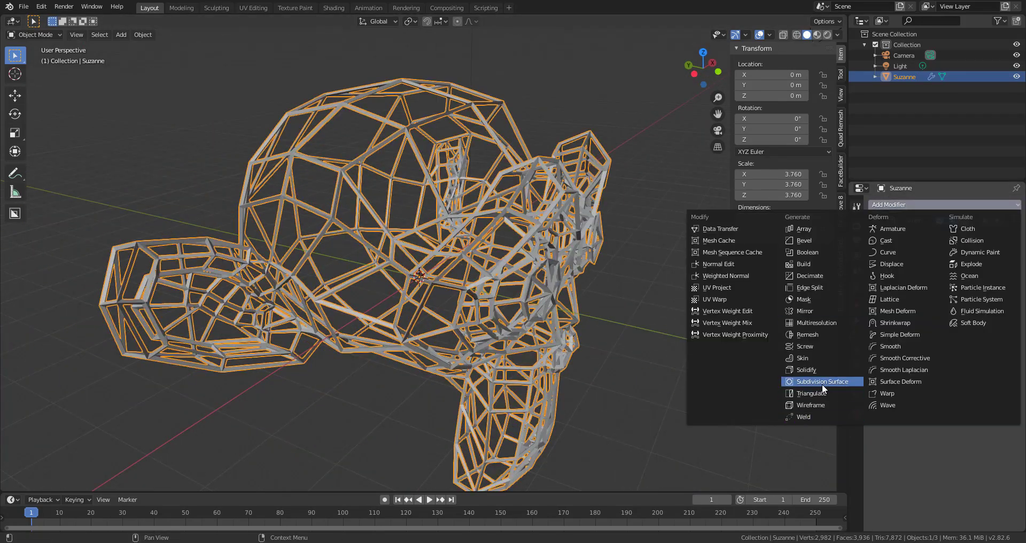
left_click(823, 384)
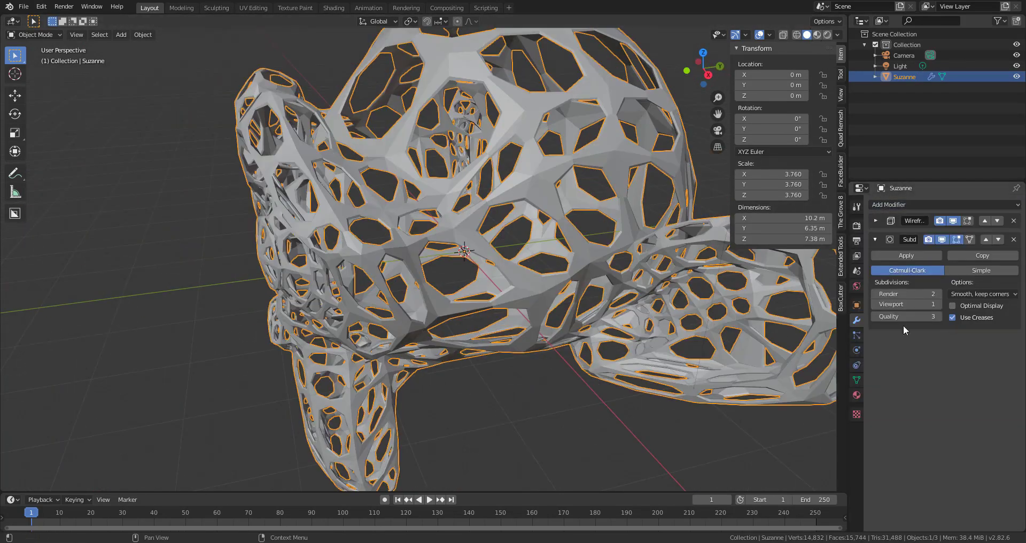
left_click(938, 304)
scroll(481, 256, "down", 5)
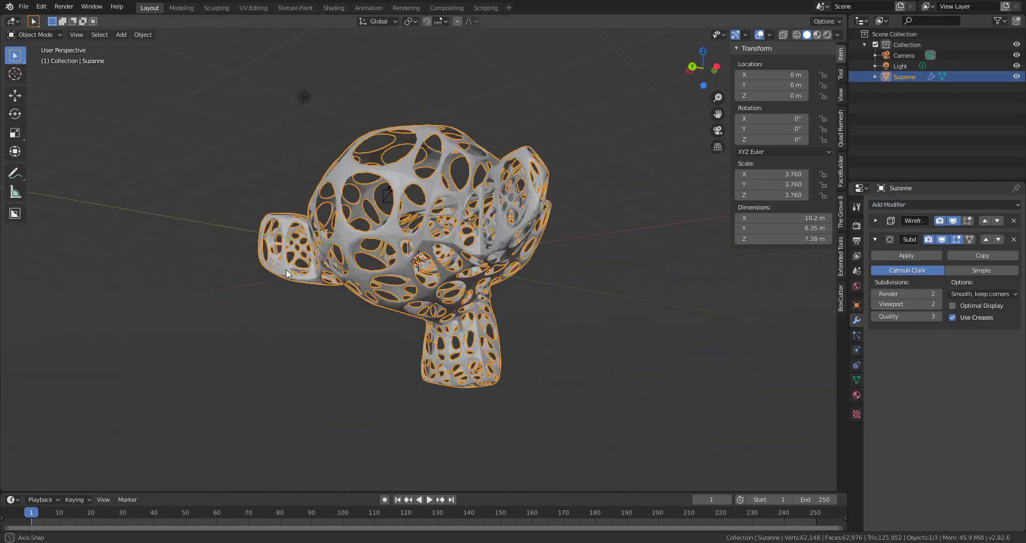
scroll(481, 256, "up", 6)
scroll(428, 267, "down", 3)
Grab-move Suzanne to a new position in the viewport.
middle_click_drag(428, 267, 147, 389)
scroll(470, 290, "down", 6)
key("g")
left_click(434, 240)
scroll(434, 240, "up", 4)
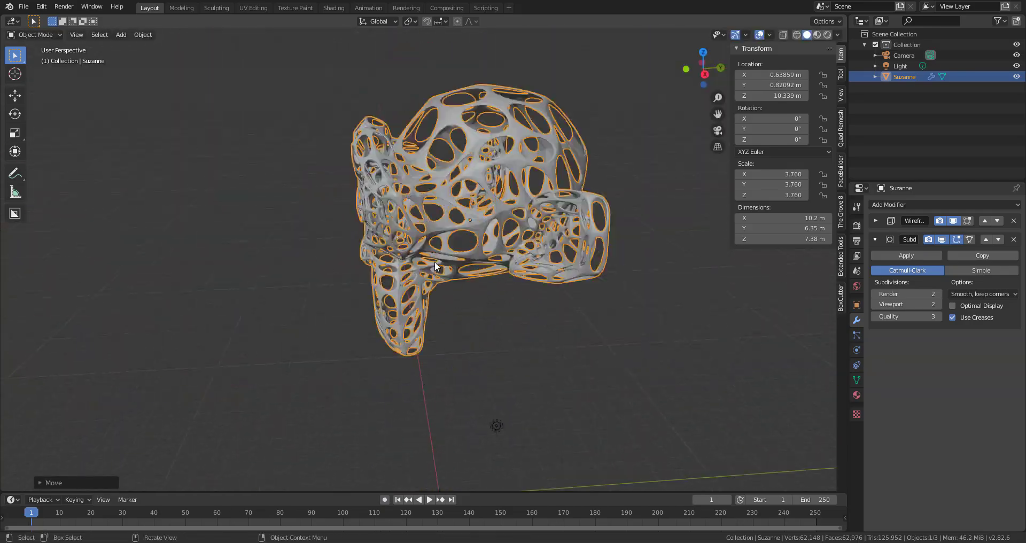
middle_click_drag(434, 241, 482, 318)
scroll(482, 319, "down", 2)
scroll(483, 319, "up", 2)
Hide the Wireframe modifier in the viewport, enter Edit Mode and box-select the chin faces.
left_click(876, 220)
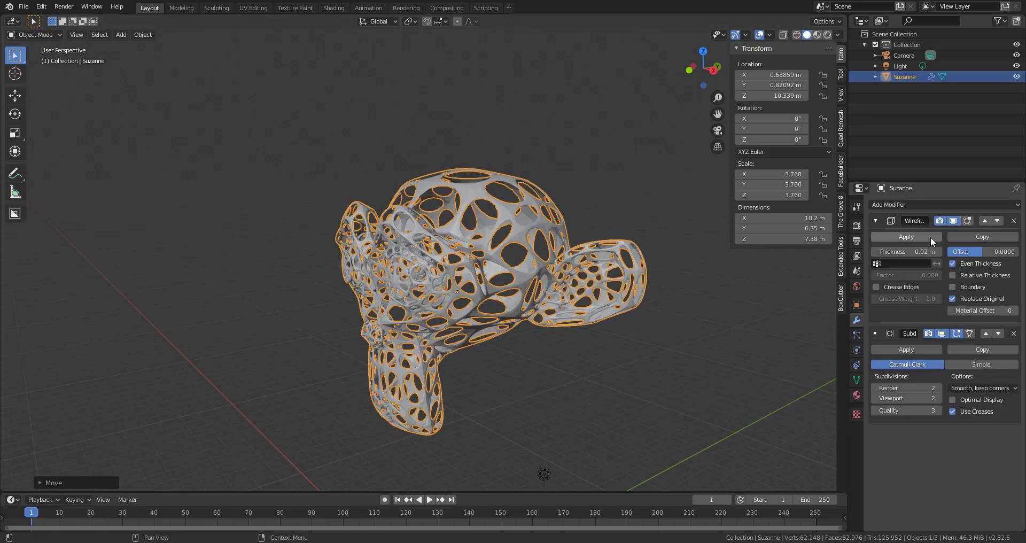
left_click(953, 220)
key("Tab")
middle_click_drag(489, 434, 489, 278, "shift")
key("alt+a")
left_click_drag(322, 303, 692, 426)
scroll(477, 305, "up", 4)
mouse_move(476, 304)
middle_mouse_down()
mouse_move(358, 350)
mouse_move(465, 300)
middle_mouse_up()
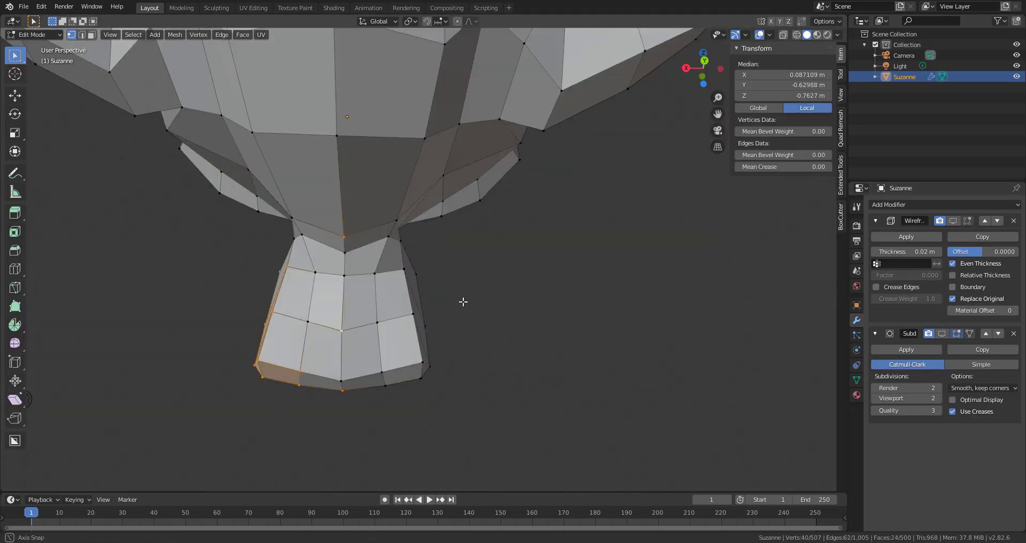
In face select mode, shift-add several more chin faces to the selection.
key("3")
left_click(321, 395, "shift")
scroll(320, 396, "down", 3)
middle_click_drag(320, 396, 494, 371)
left_click(484, 337, "shift")
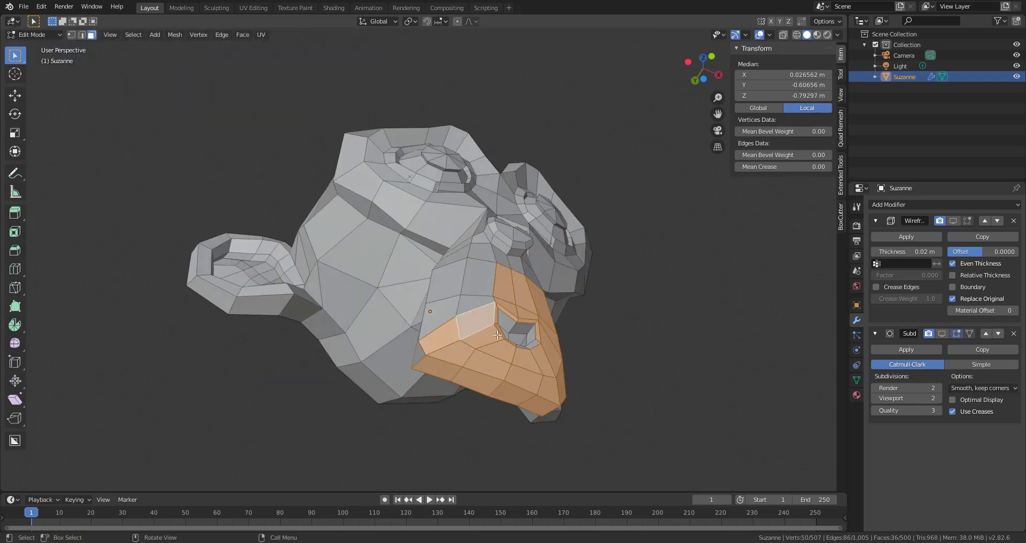
middle_click_drag(484, 337, 441, 284)
left_click(441, 284, "shift")
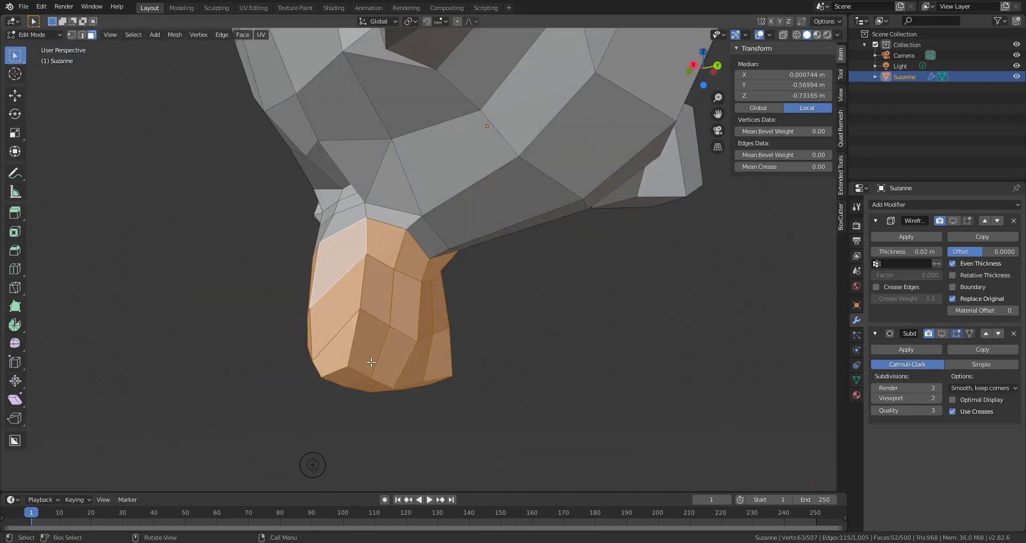
scroll(442, 389, "down", 3)
scroll(442, 390, "up", 3)
middle_click_drag(443, 389, 705, 390)
Switch to vertex select and check the Particles and Object Data tabs before returning to Modifiers.
key("1")
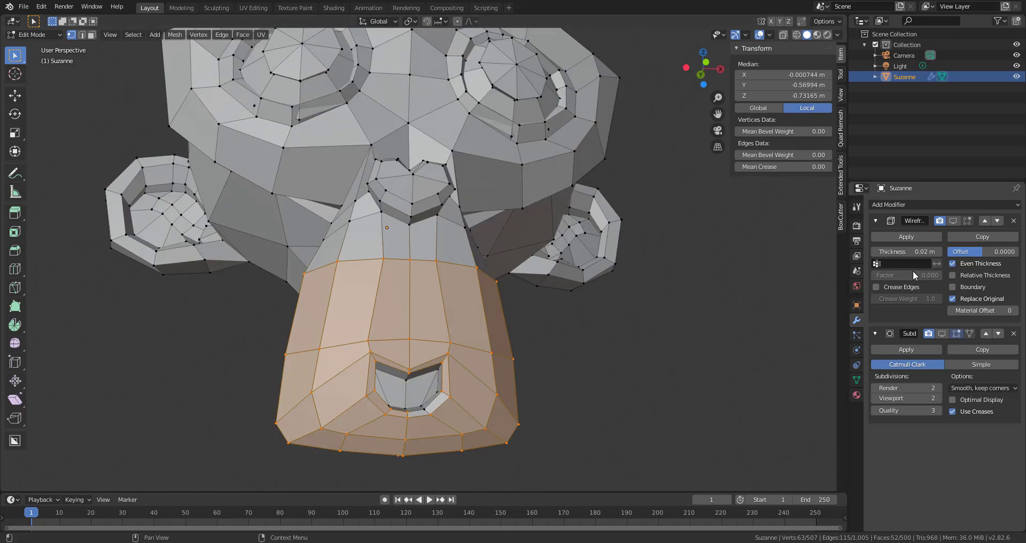
left_click(857, 335)
left_click(857, 380)
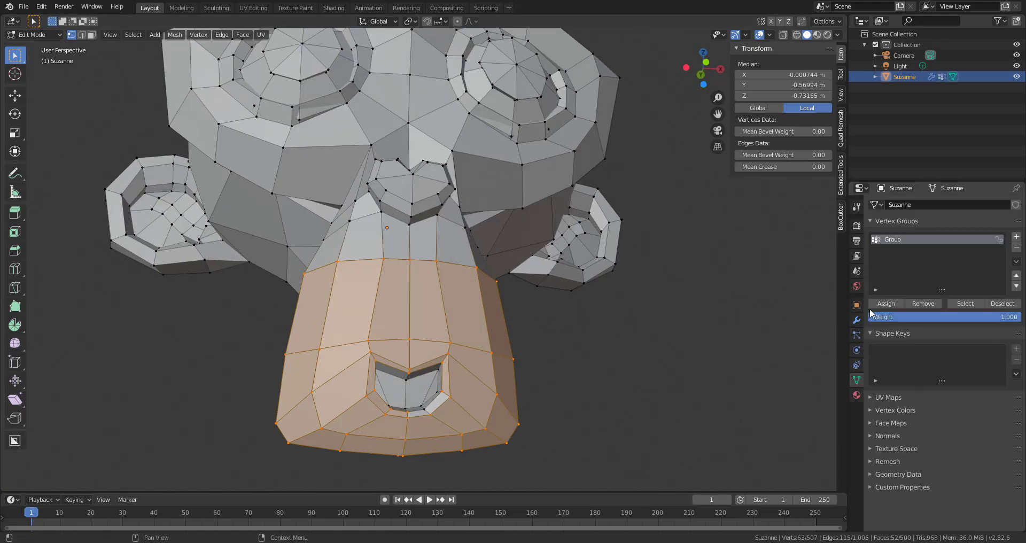
middle_click_drag(614, 343, 696, 344)
left_click(857, 321)
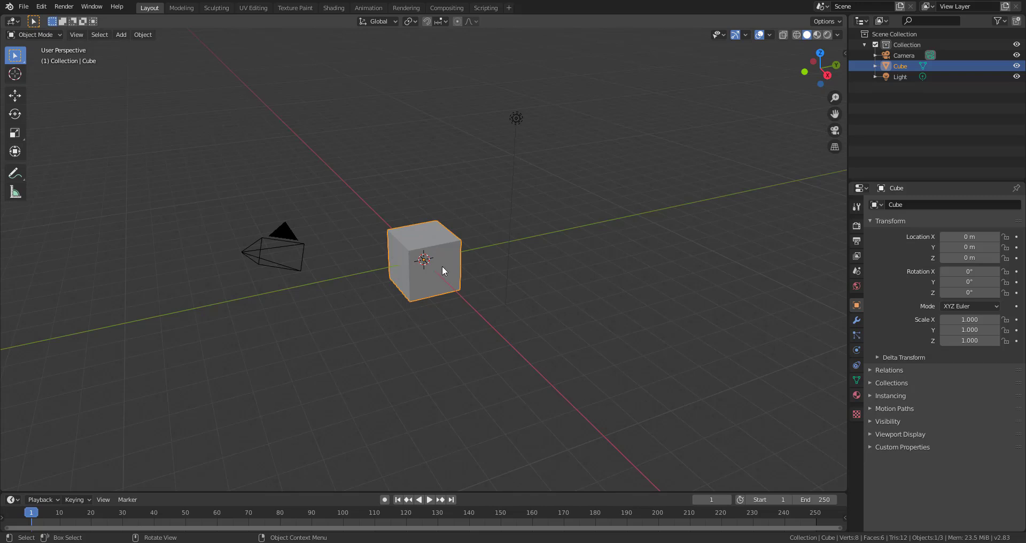
In Blender 2.83, show and close the splash screen, then start a File > New > General scene.
left_click(10, 7)
left_click(30, 18)
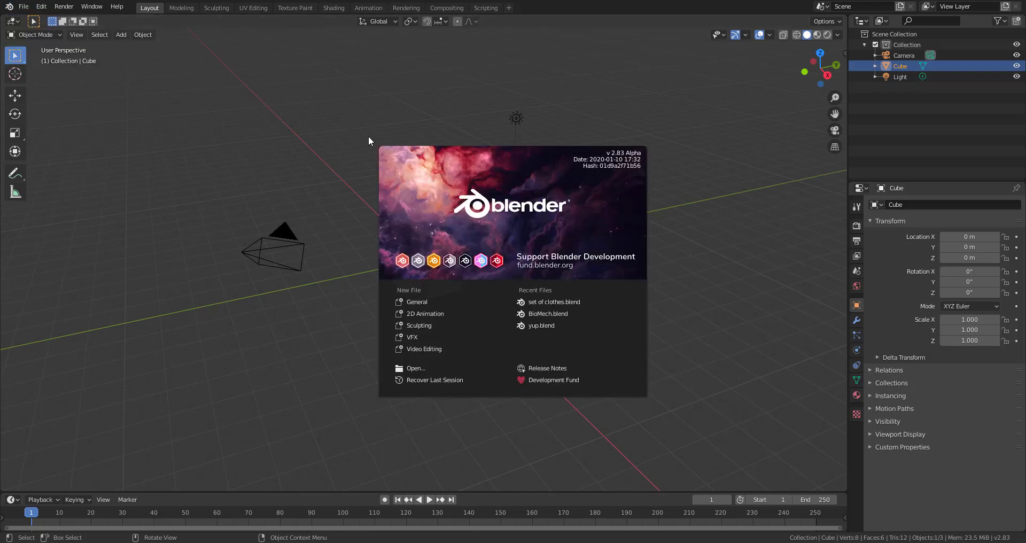
left_click(638, 124)
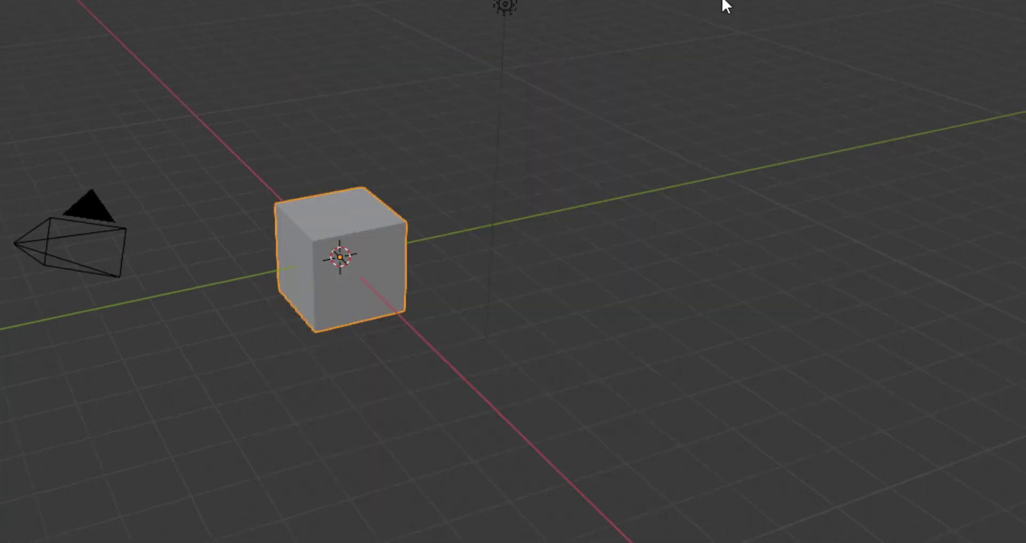
left_click(24, 6)
mouse_move(43, 24)
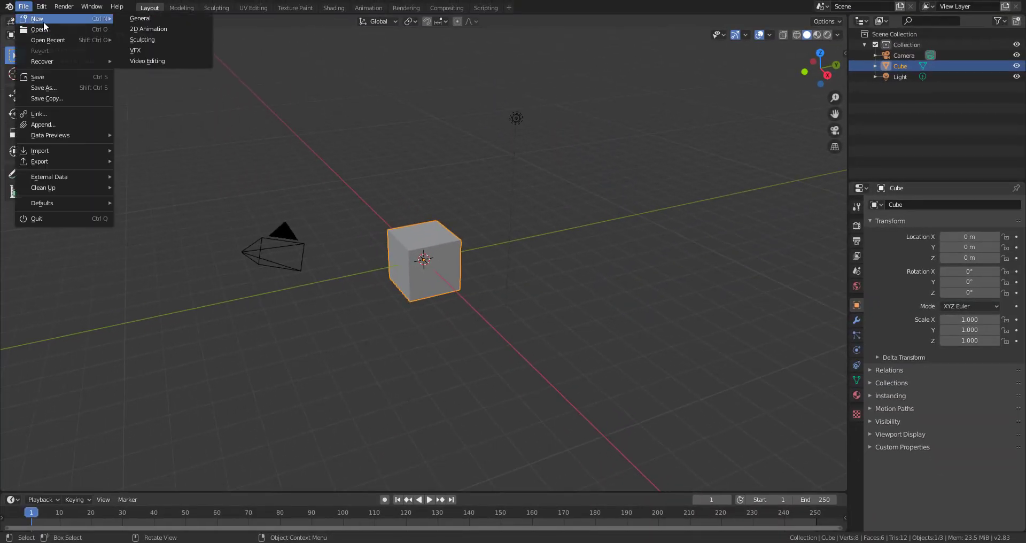
left_click(148, 19)
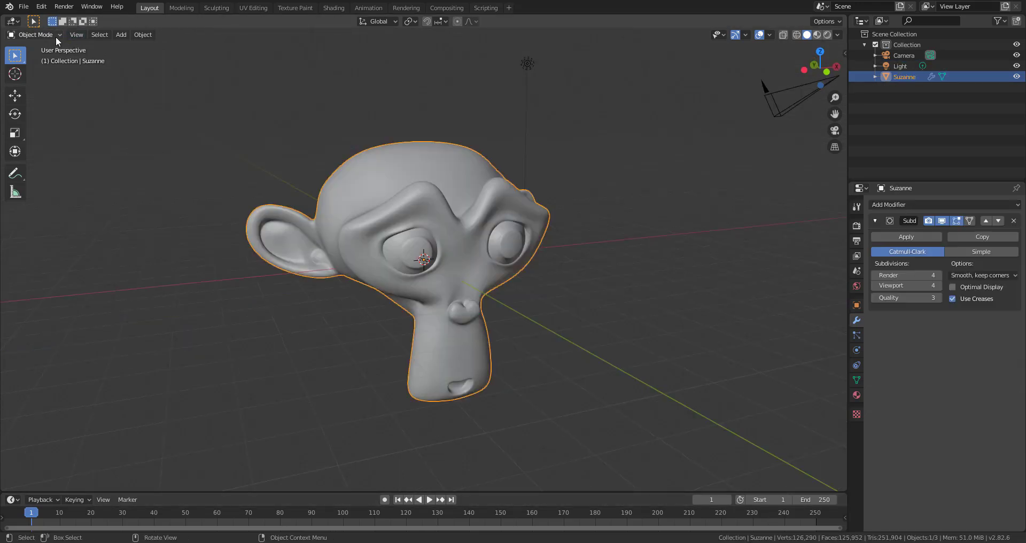
In Blender 2.82, show and close the splash screen and orbit around Suzanne.
left_click(9, 6)
left_click(24, 18)
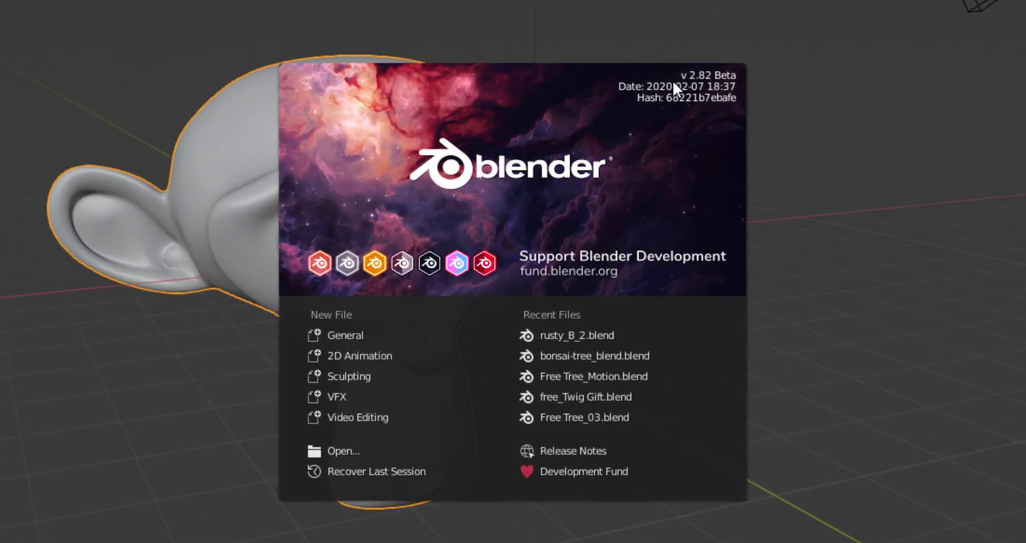
left_click(176, 32)
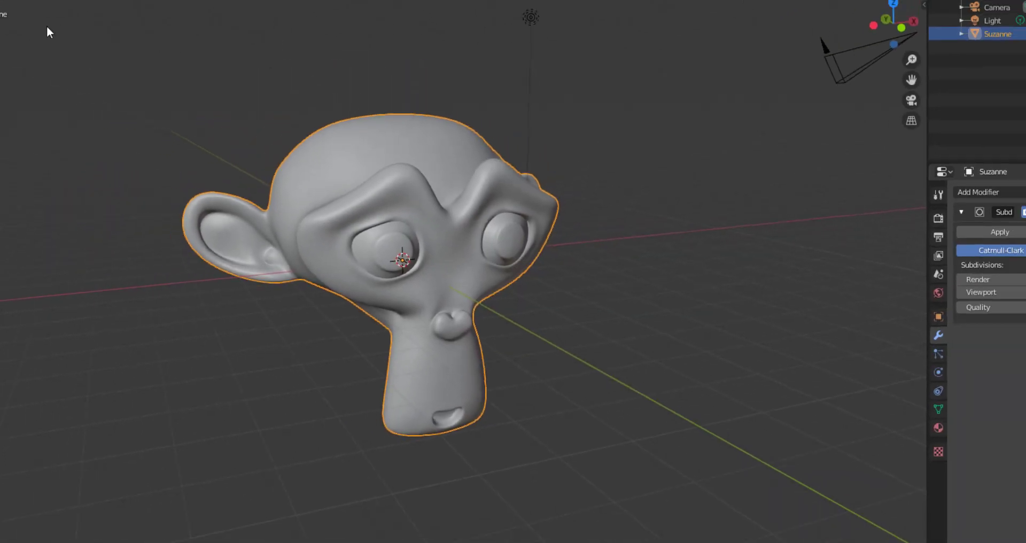
middle_click_drag(560, 217, 499, 229)
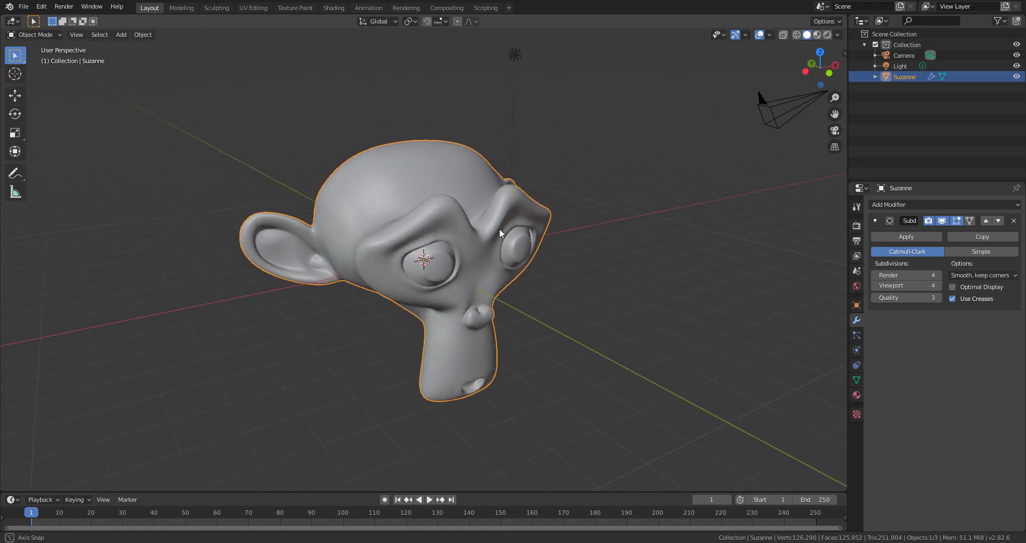
Load a new General file in 2.82 with Don't Save, then open the N sidebar.
left_click(22, 10)
mouse_move(32, 19)
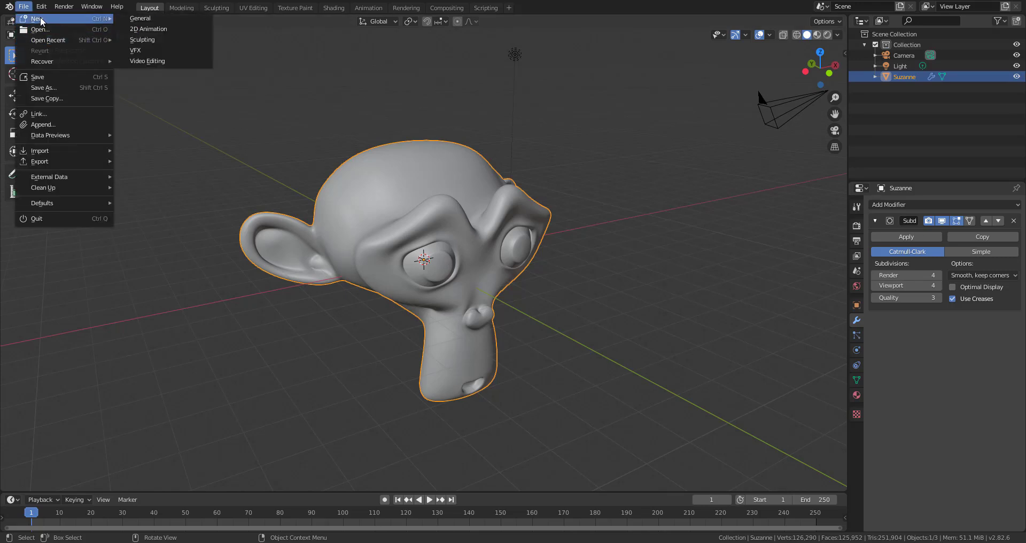
left_click(150, 31)
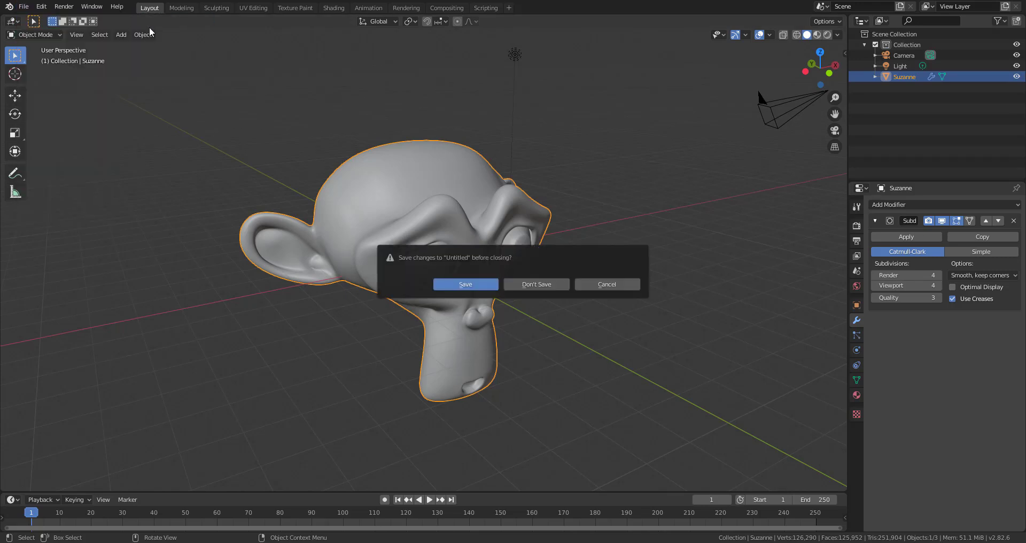
left_click(534, 285)
middle_click_drag(532, 289, 597, 308)
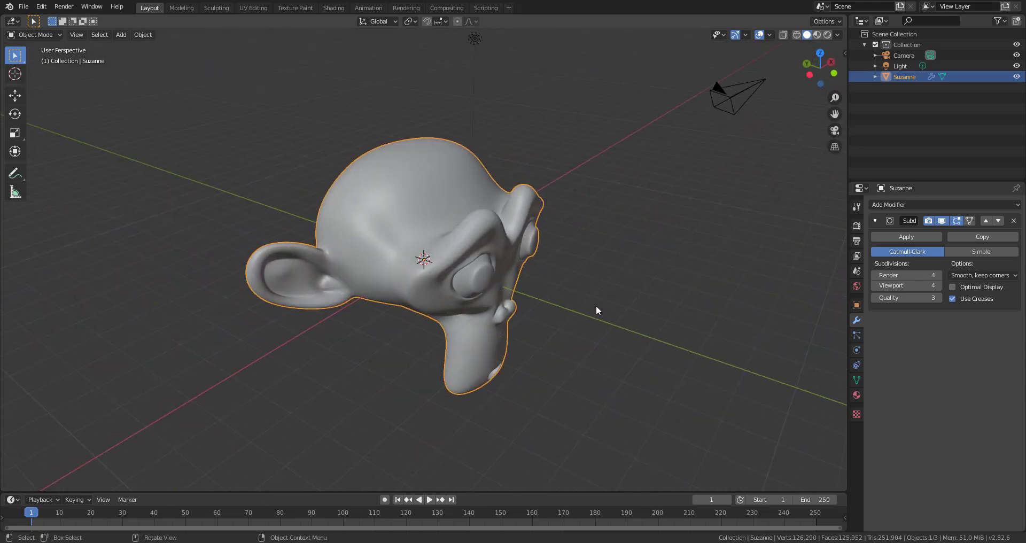
key("n")
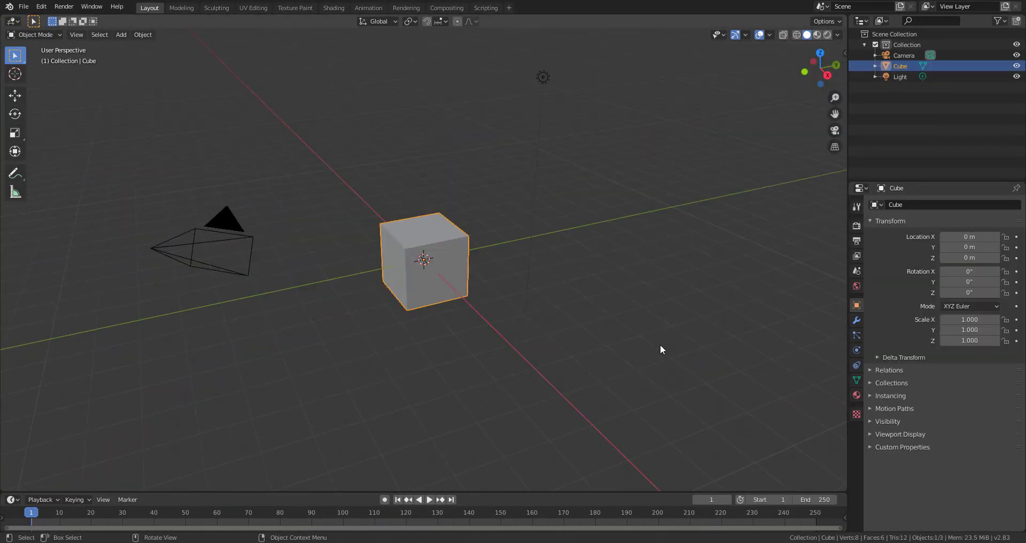
Open the 2.83 sidebar on the Extended Tools tab to show the Modeling Cloth Panel.
mouse_move(660, 348)
middle_mouse_down()
mouse_move(517, 332)
mouse_move(665, 338)
middle_mouse_up()
key("n")
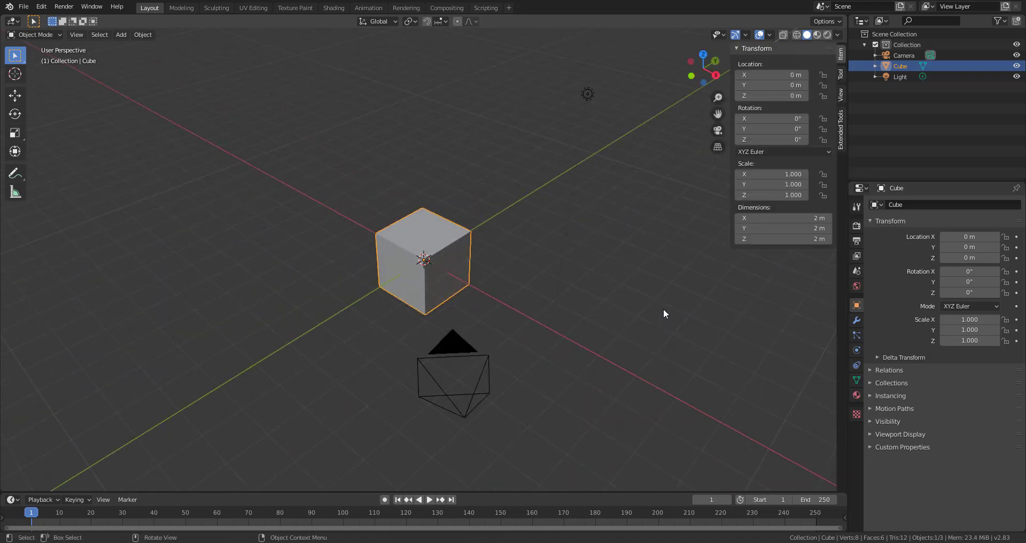
left_click(842, 146)
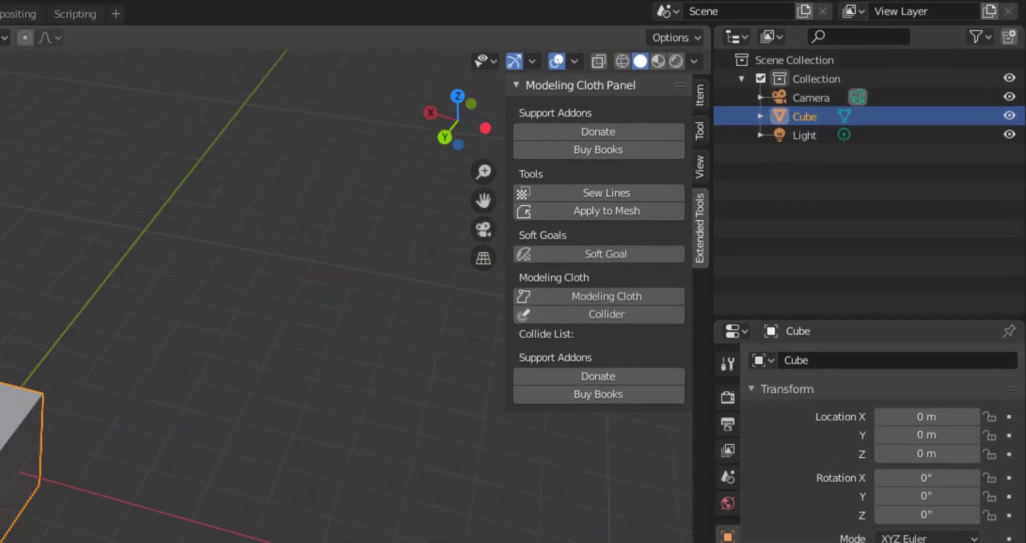
middle_click_drag(161, 427, 214, 540)
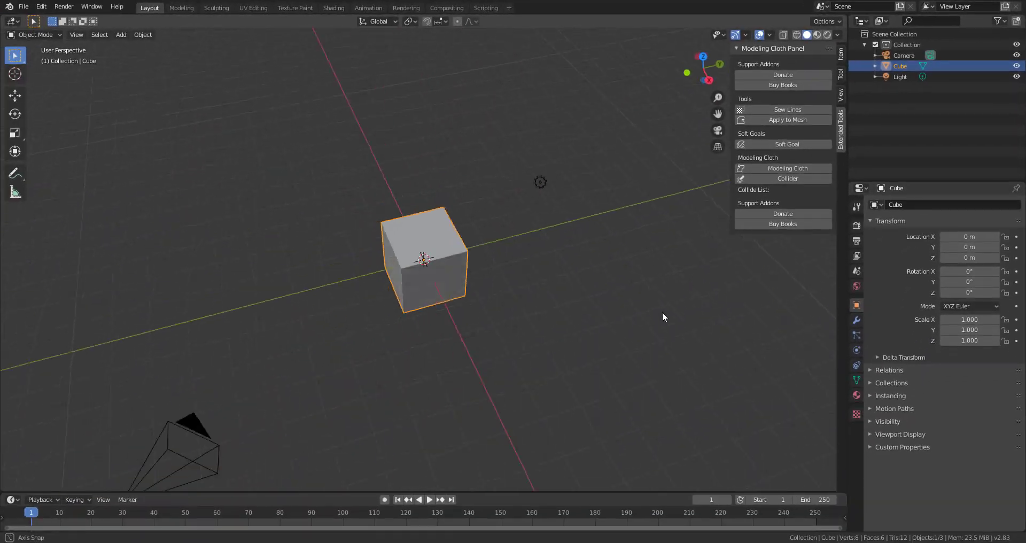
middle_click_drag(662, 312, 725, 300)
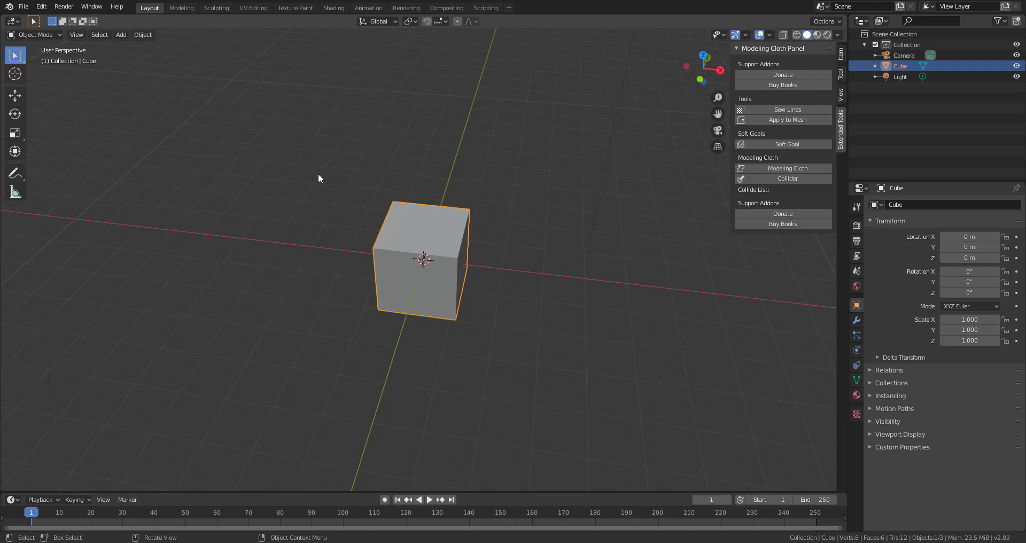
Copy the Temporary Files path from Preferences > File Paths and open File Explorer.
left_click(42, 7)
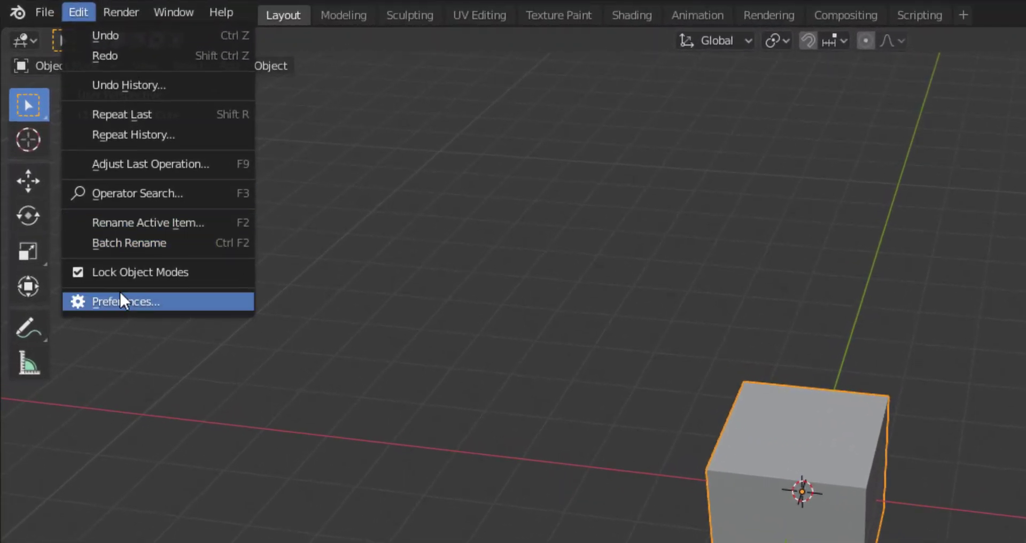
left_click(121, 300)
left_click_drag(137, 57, 376, 65)
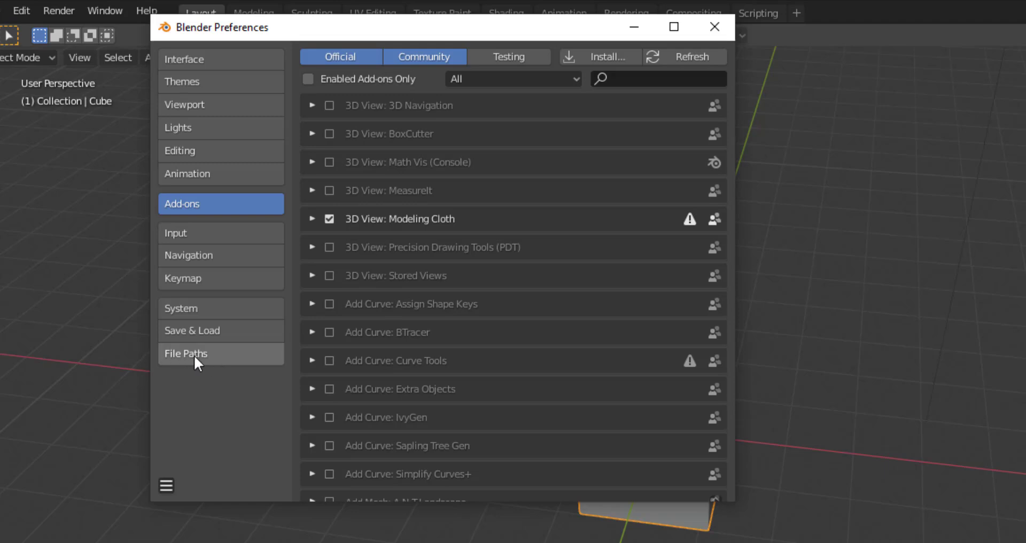
left_click(187, 355)
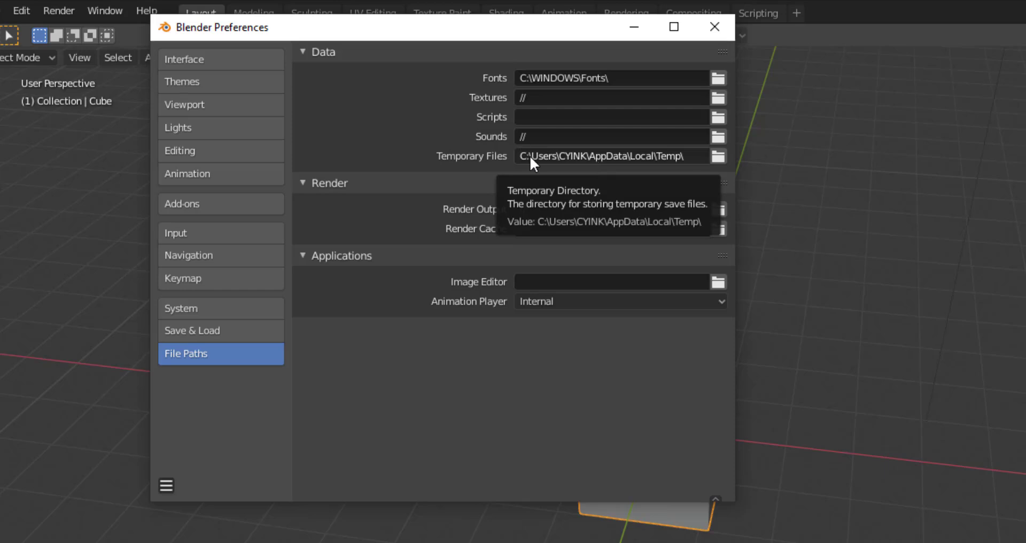
left_click(681, 158)
key("ctrl+c")
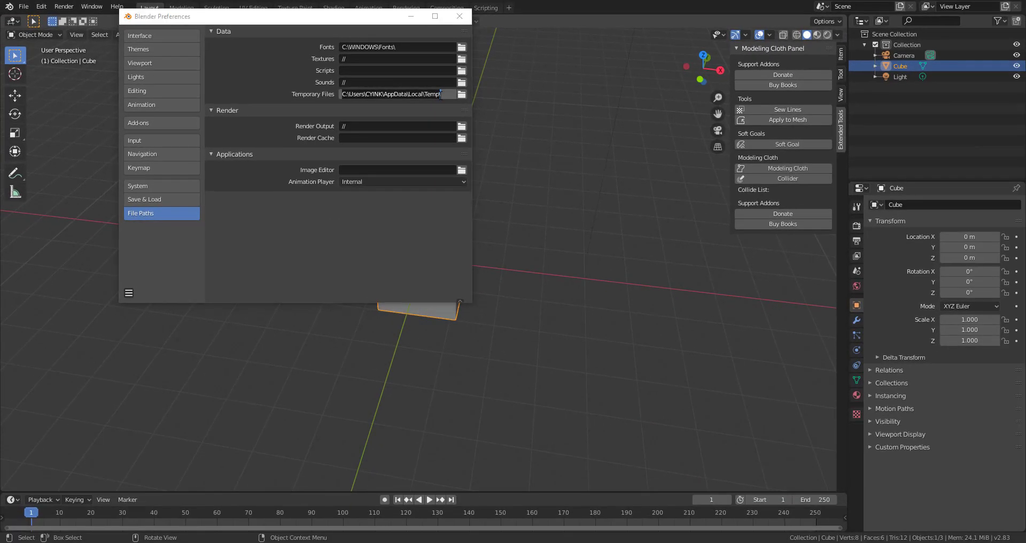
key("super+e")
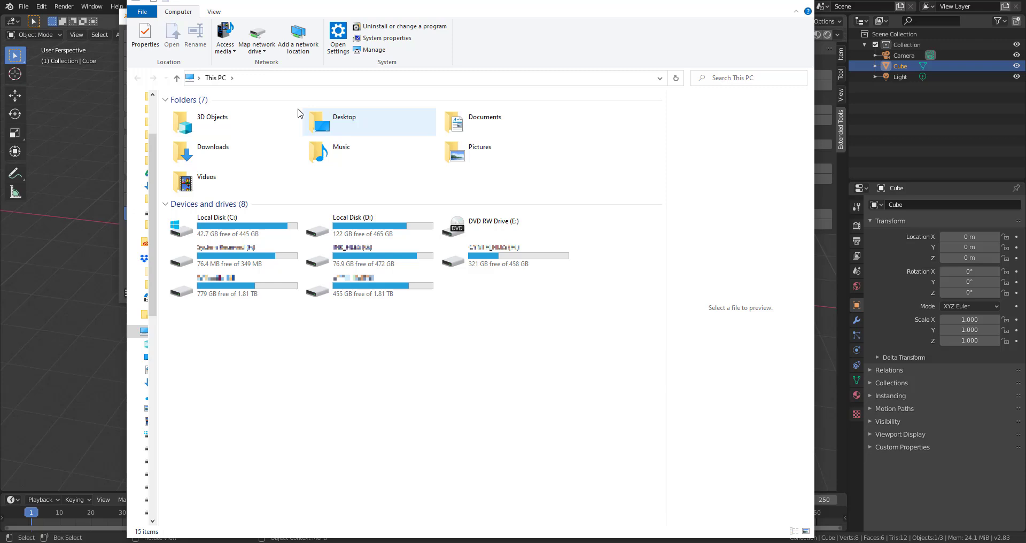
Paste the copied Temp path into Explorer's address bar, then open a second Explorer window.
left_click(311, 84)
key("ctrl+v")
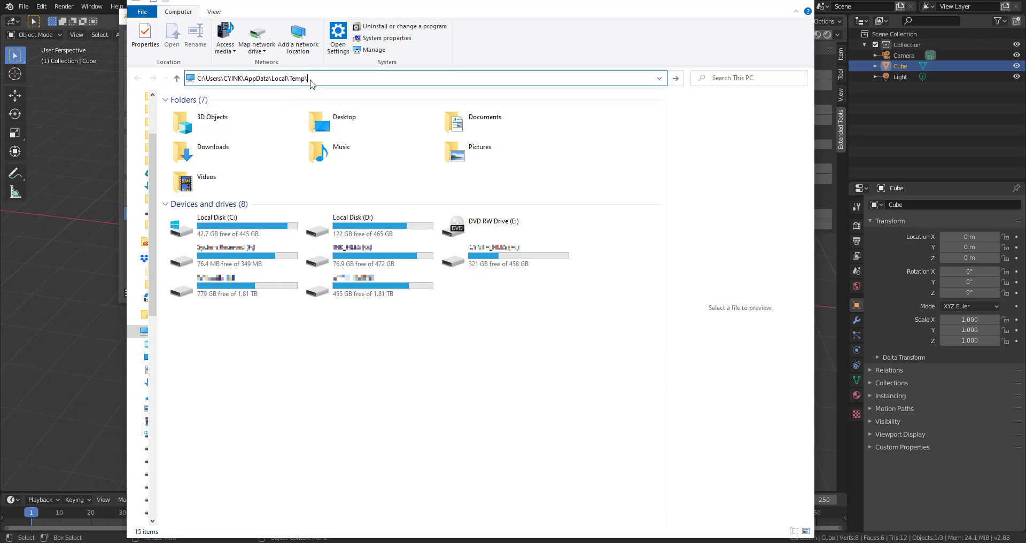
key("Return")
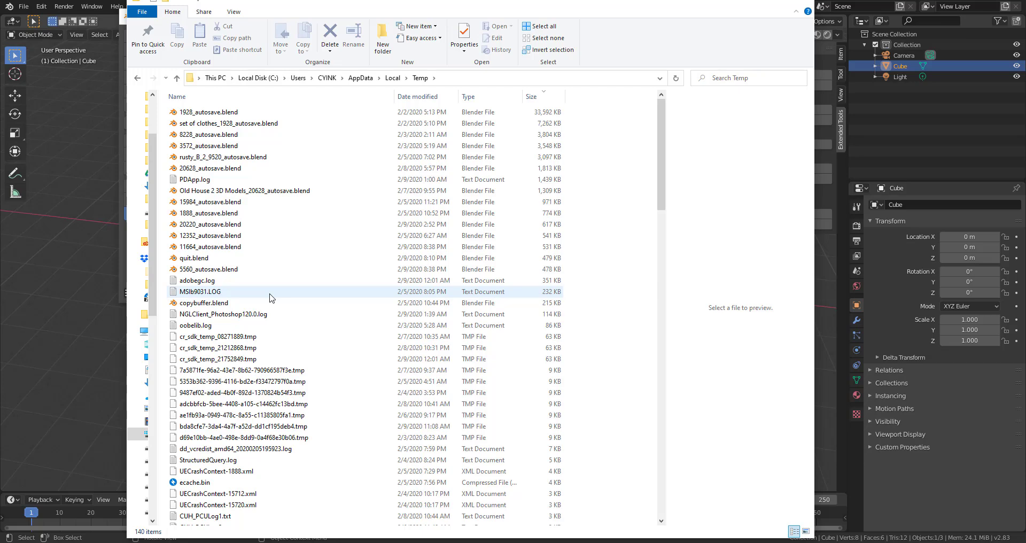
key("super+e")
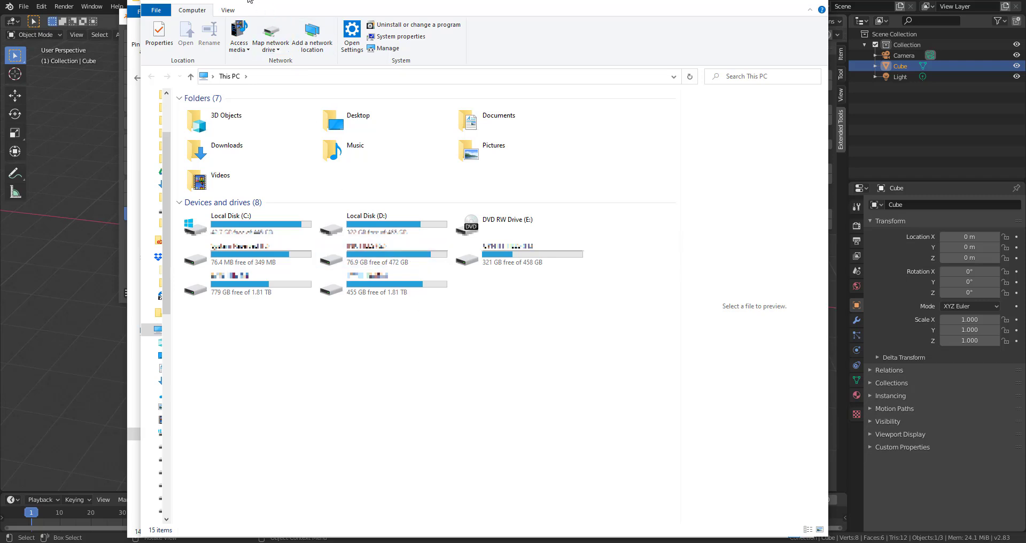
Move the second window right, go to %temp%, then climb up to AppData.
left_click_drag(249, 0, 430, 2)
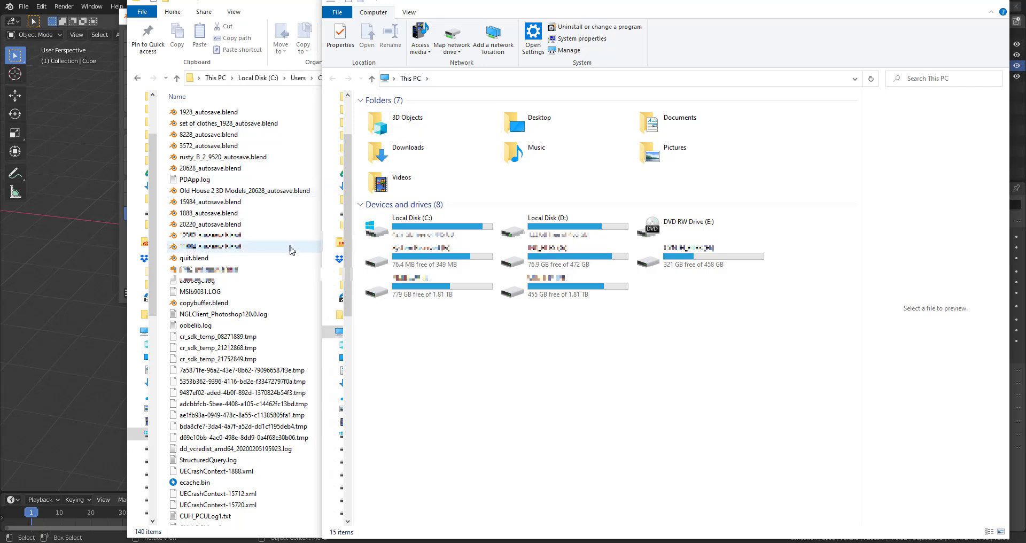
left_click(530, 82)
type("%temp%")
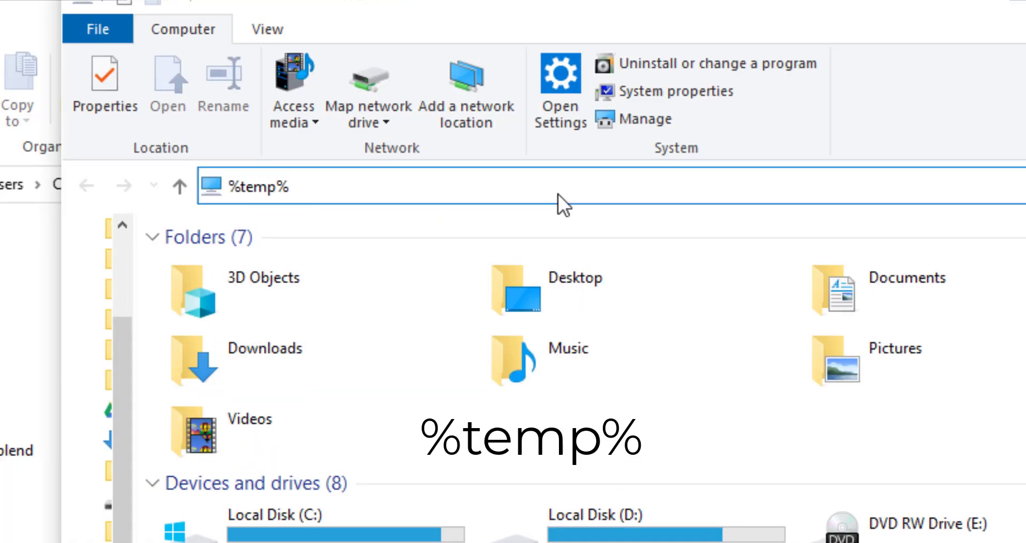
key("Return")
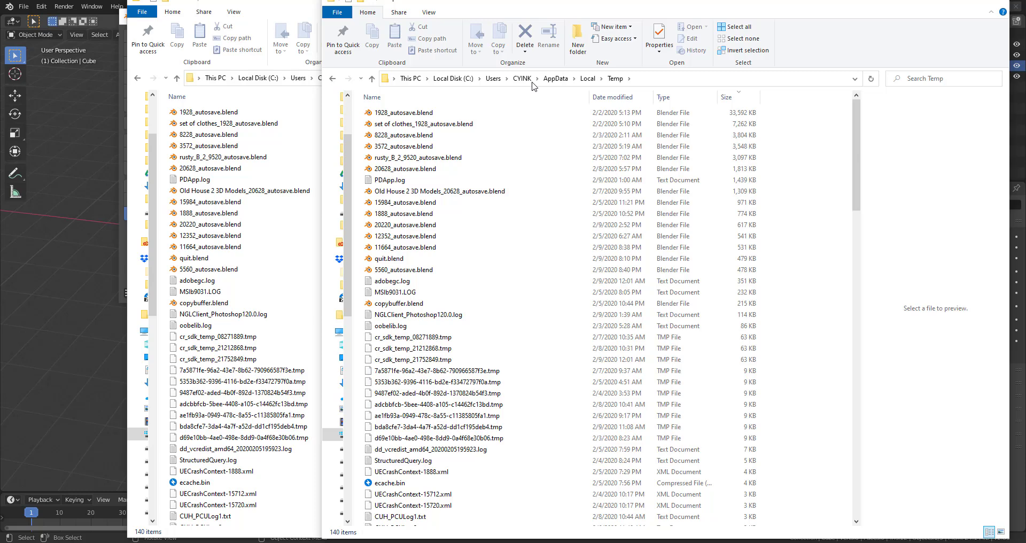
scroll(754, 216, "down", 20)
scroll(751, 209, "up", 20)
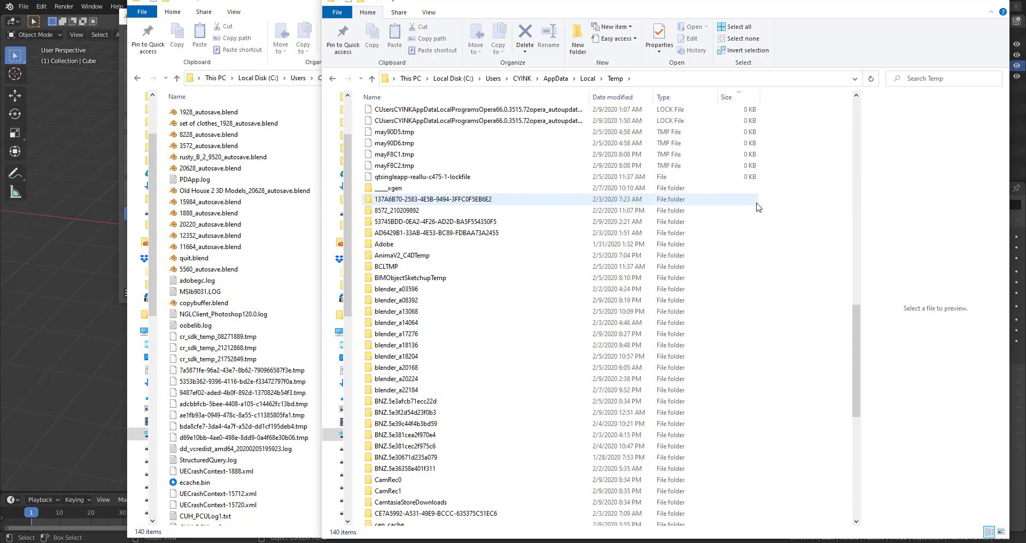
scroll(752, 201, "up", 1)
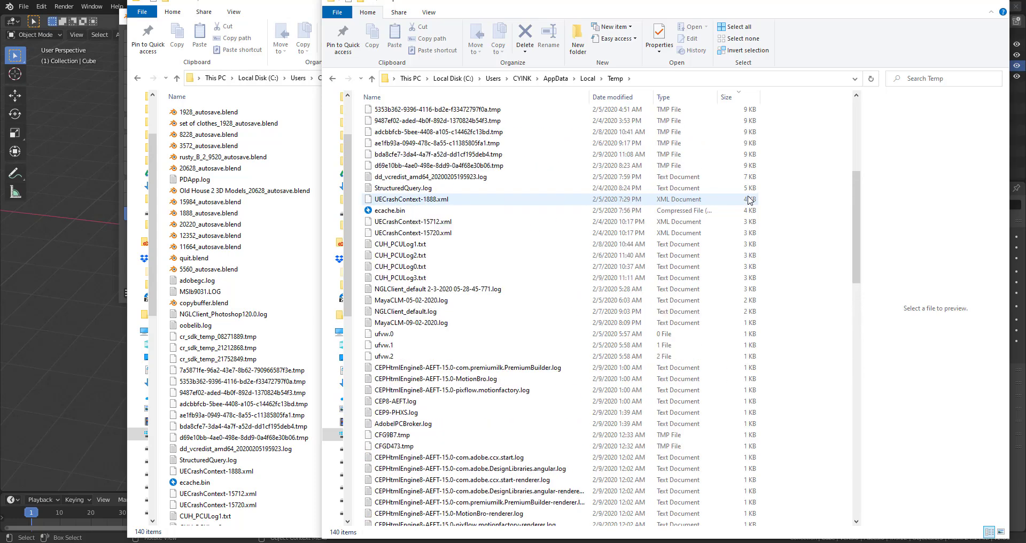
scroll(751, 200, "up", 8)
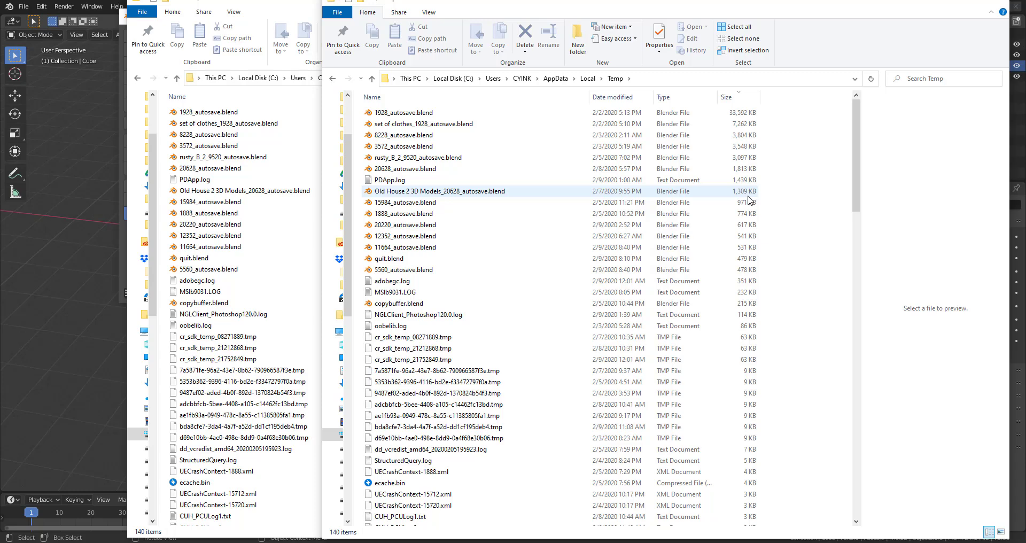
key("alt+Up")
key("alt+Up")
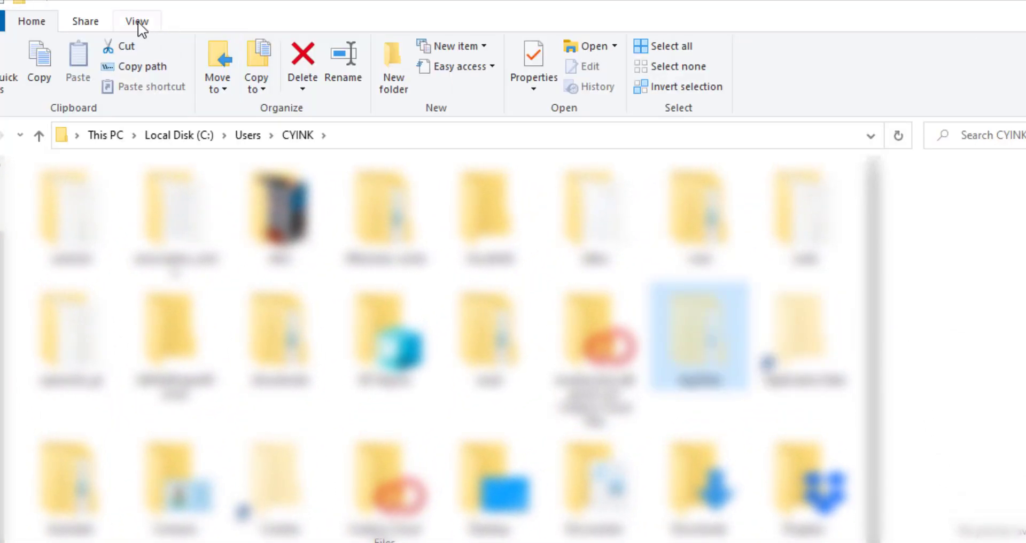
Toggle Hidden items off and back on in the View tab, then open AppData.
left_click(137, 23)
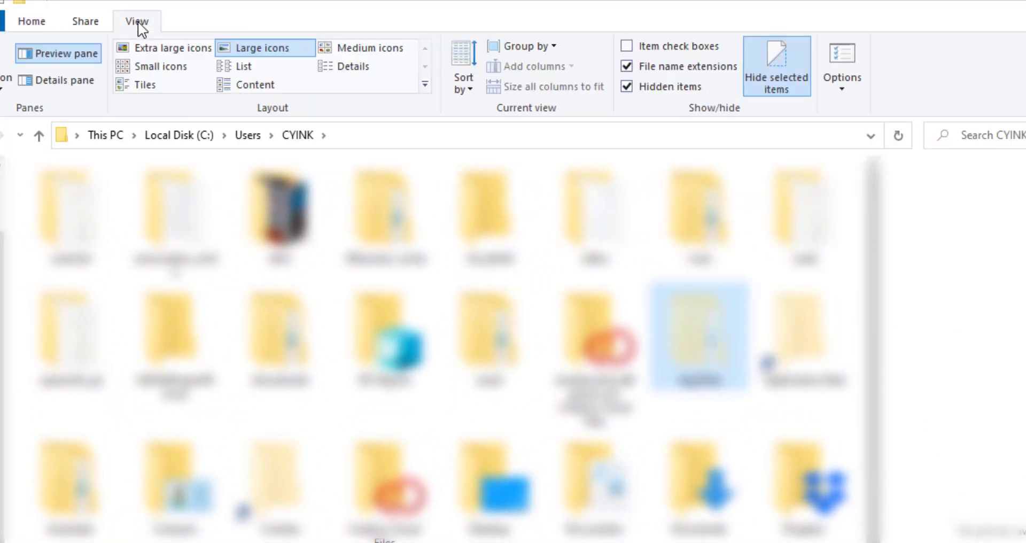
left_click(626, 87)
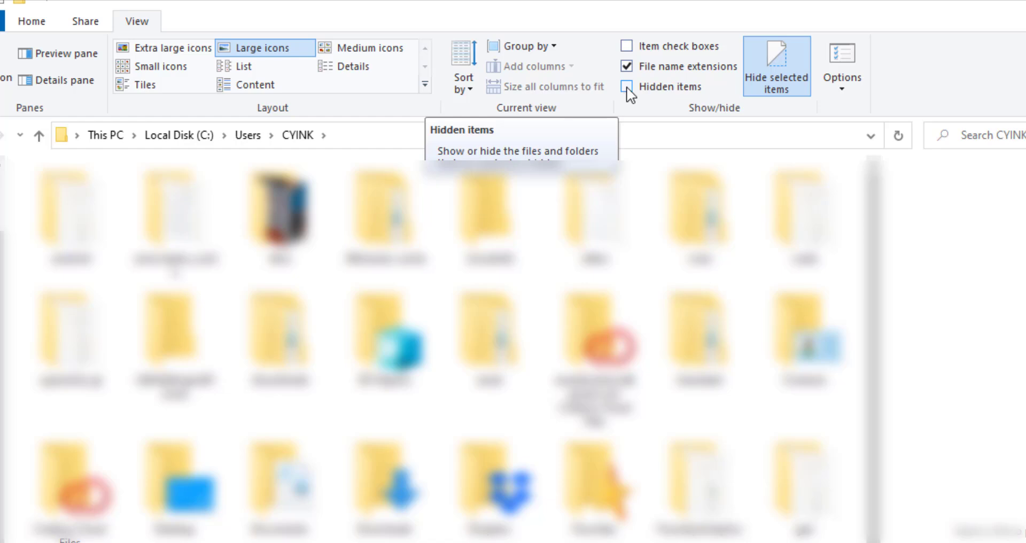
left_click(627, 88)
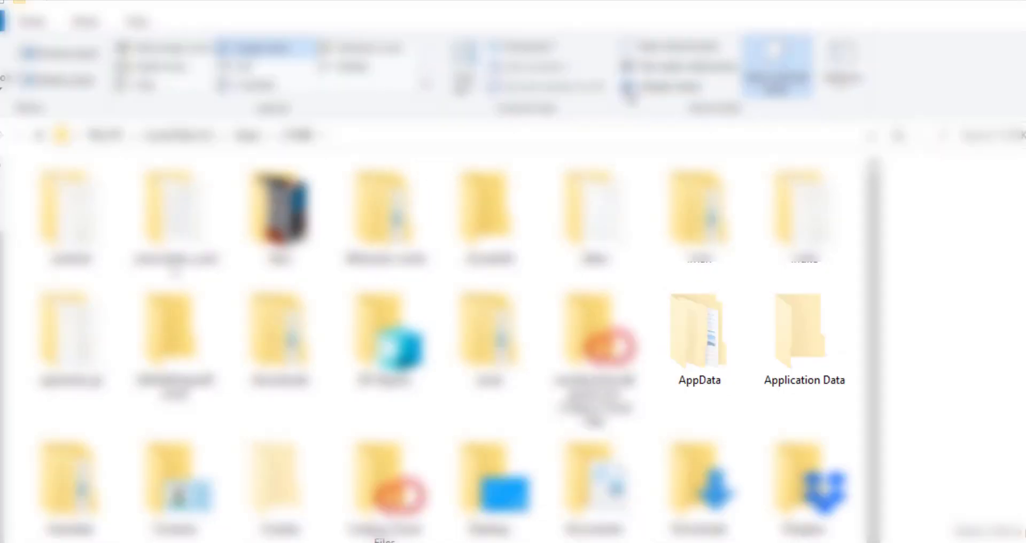
double_click(711, 375)
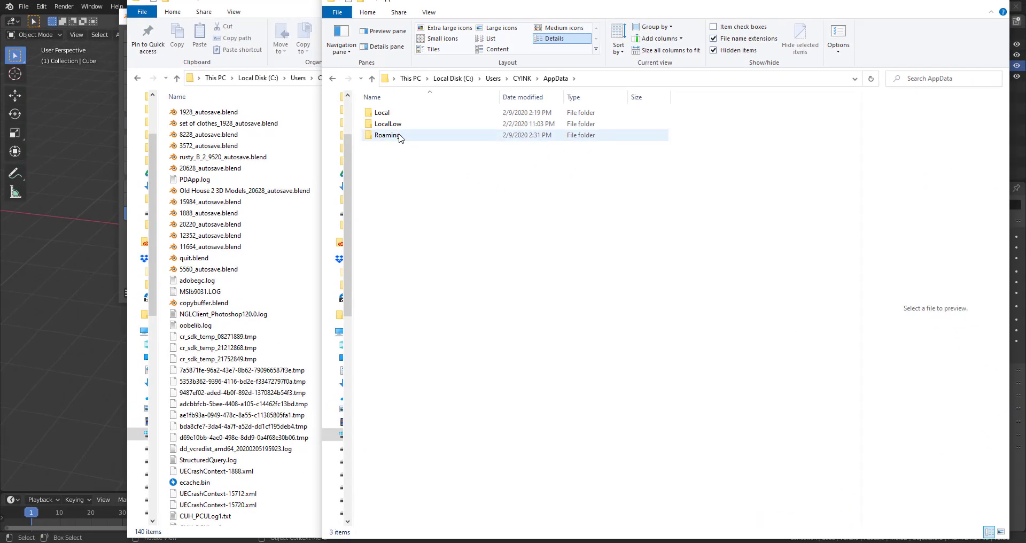
Browse Roaming > Blender Foundation > Blender > 2.82 > scripts > addons, then return to Blender.
double_click(387, 136)
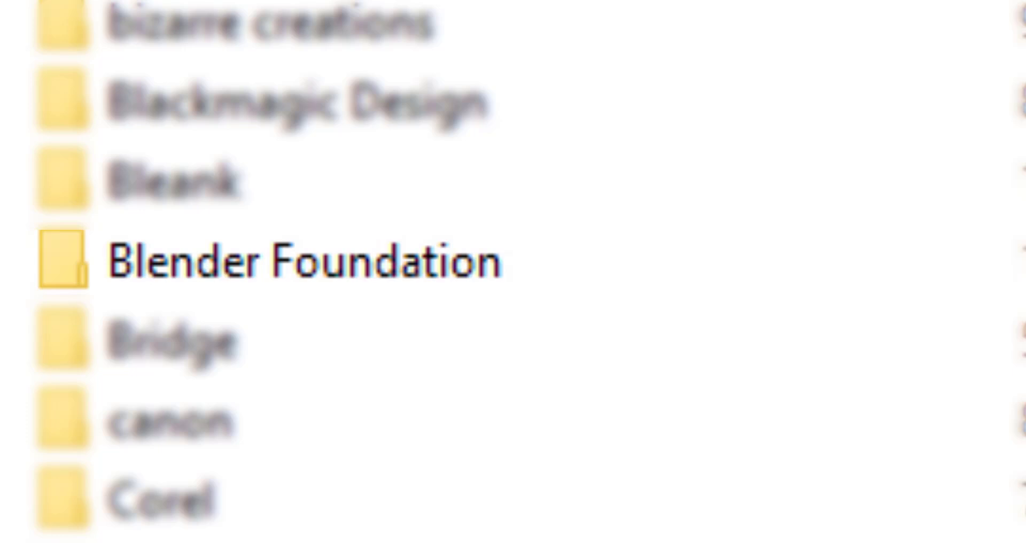
double_click(412, 264)
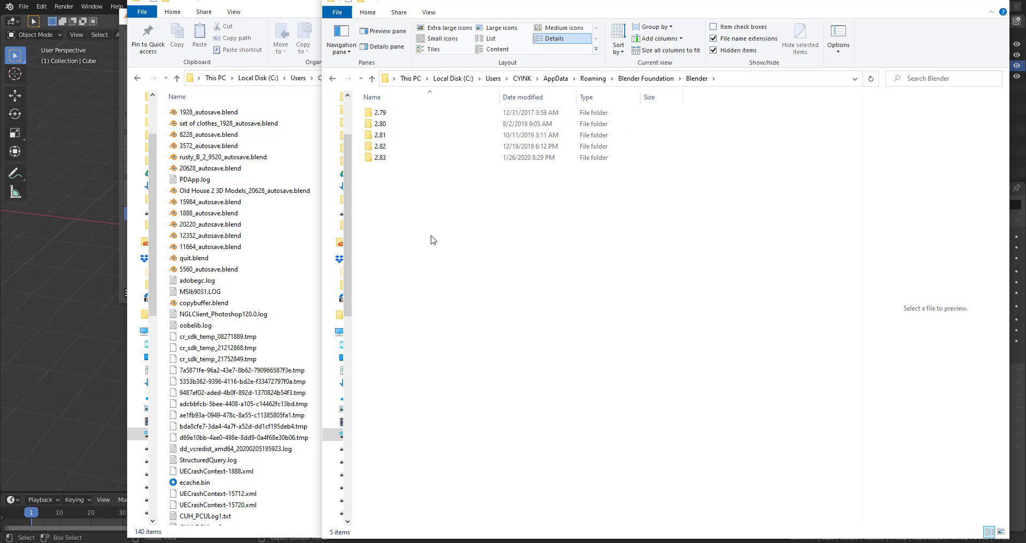
mouse_move(432, 234)
left_mouse_down()
mouse_move(428, 97)
mouse_move(431, 234)
left_mouse_up()
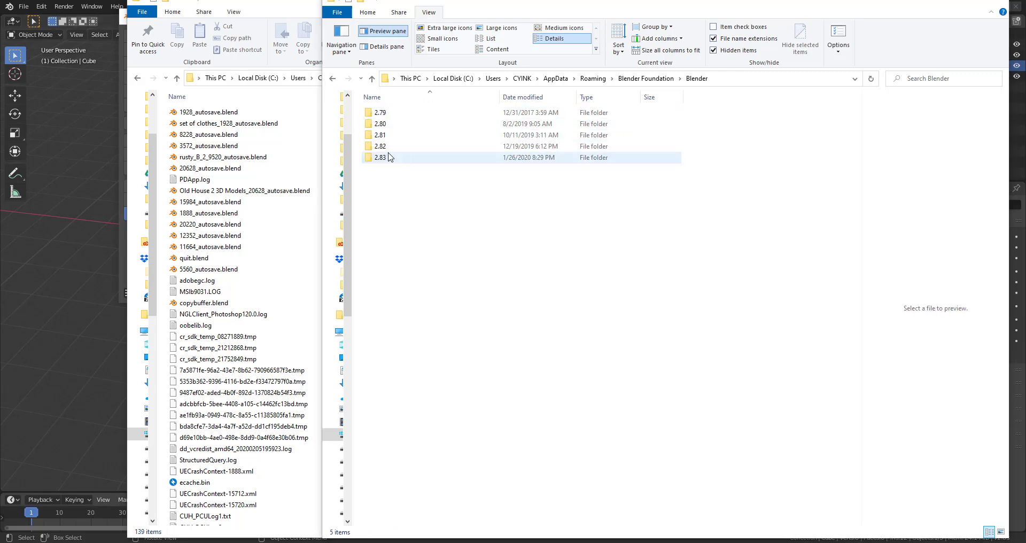
double_click(387, 148)
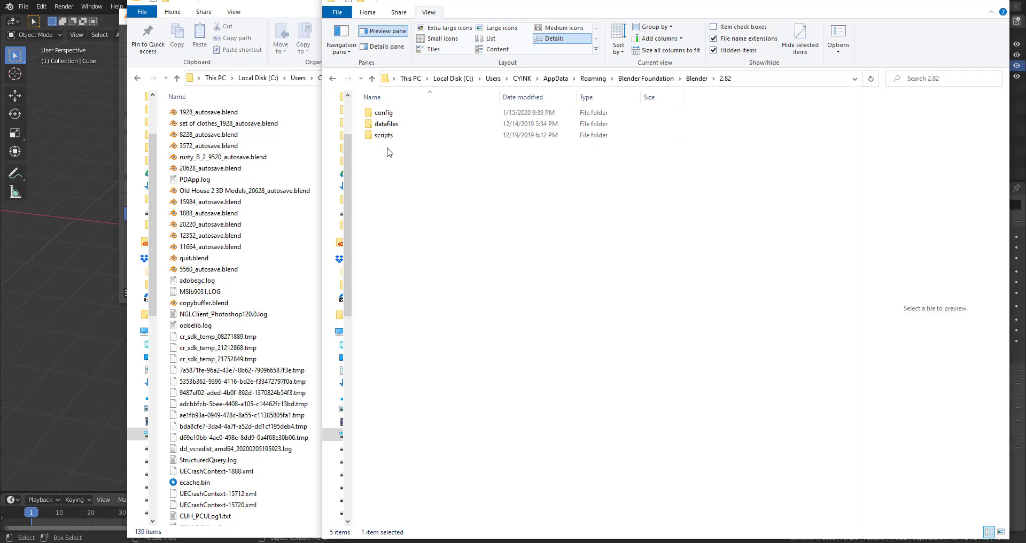
double_click(383, 137)
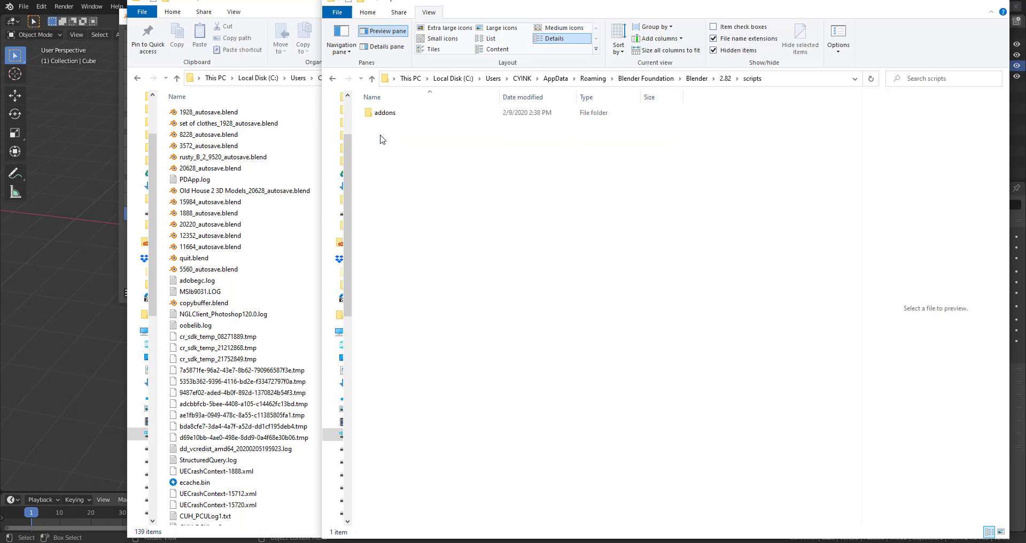
double_click(385, 113)
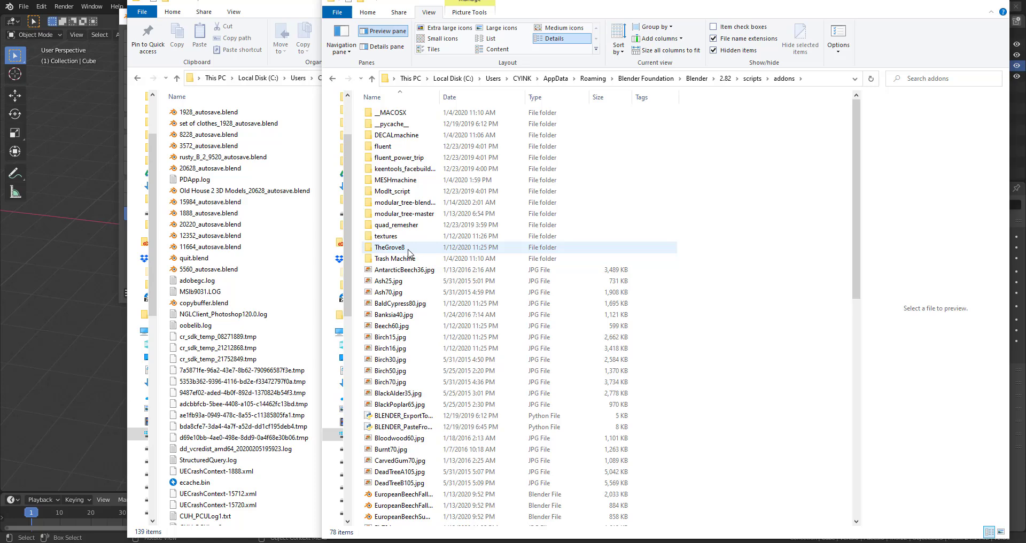
left_click(91, 344)
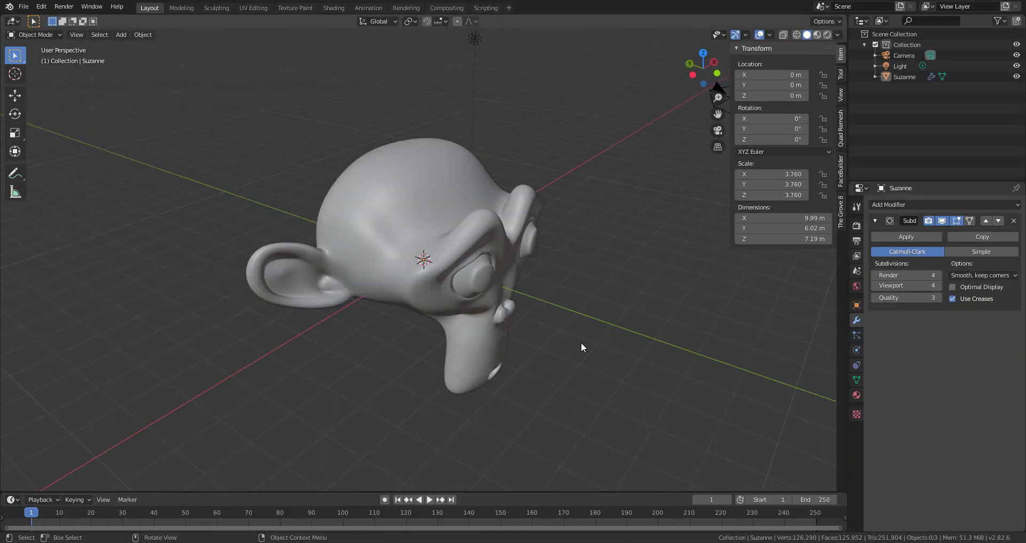
Turn Suzanne's wireframe display off so she appears solid, then return to File Explorer.
middle_click_drag(575, 236, 556, 231)
key("f")
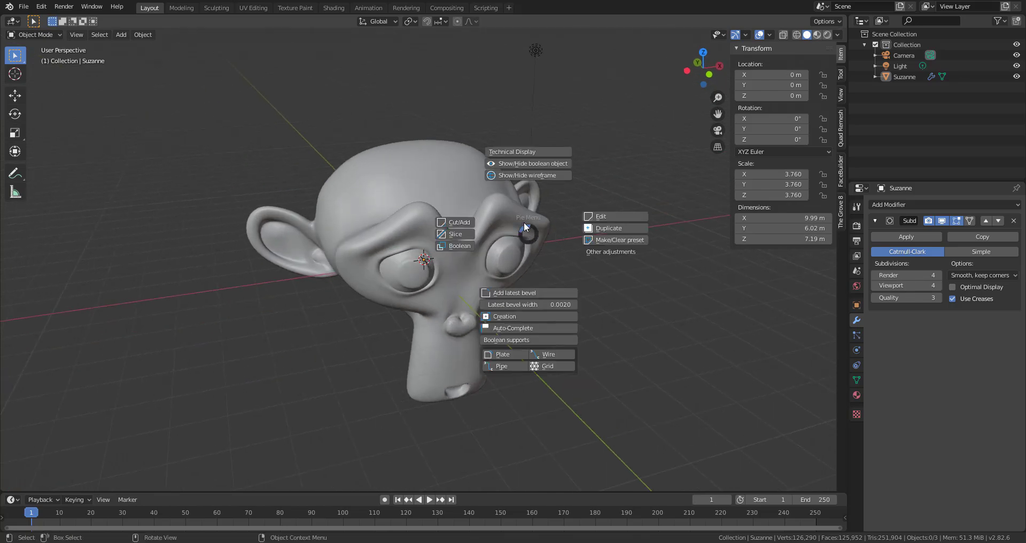
left_click(530, 178)
middle_click_drag(529, 174, 584, 237)
key("f")
key("Escape")
key("f")
left_click(566, 124)
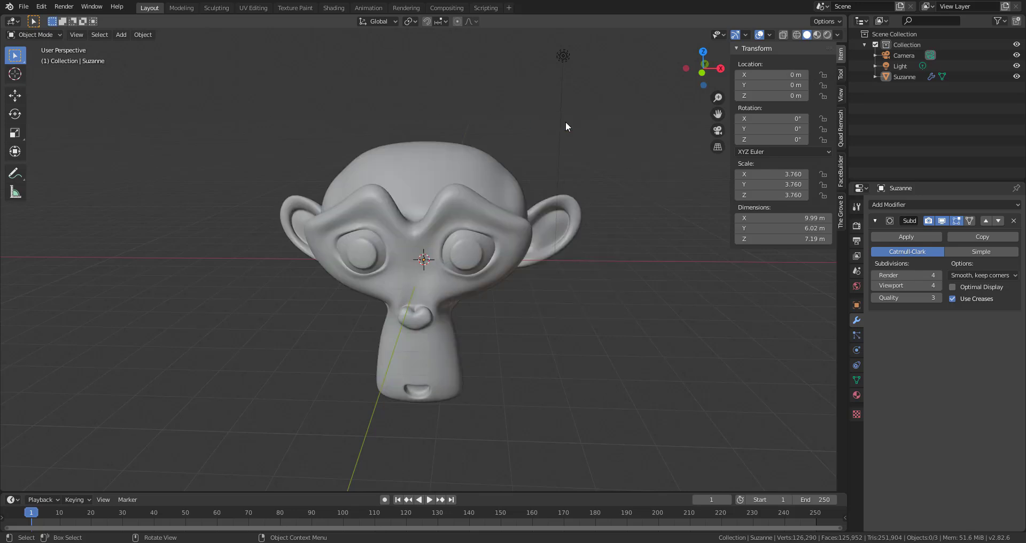
key("alt+Tab")
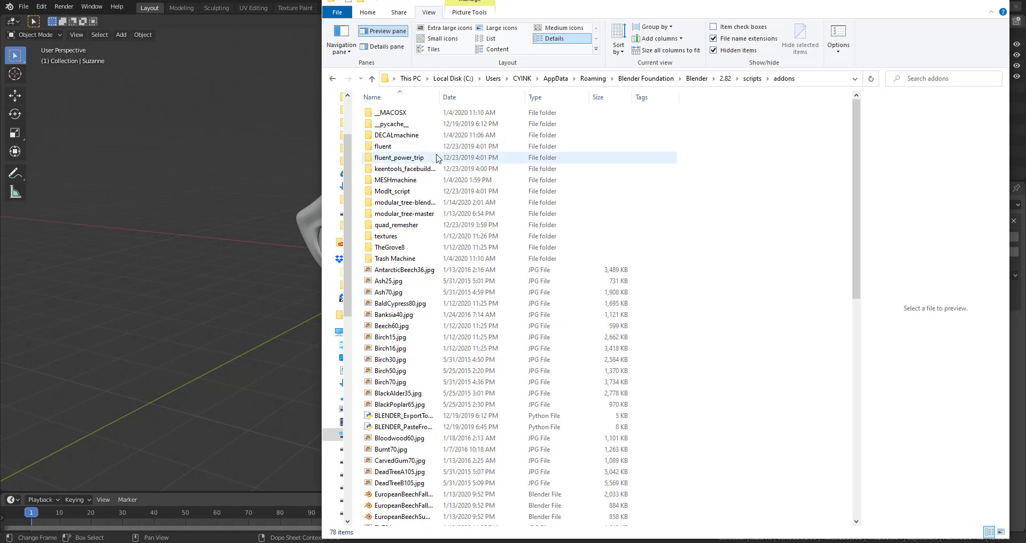
In 2.83's scripts\addons folder, select the BoxCutter and Modeling-Cloth folders.
left_click(697, 78)
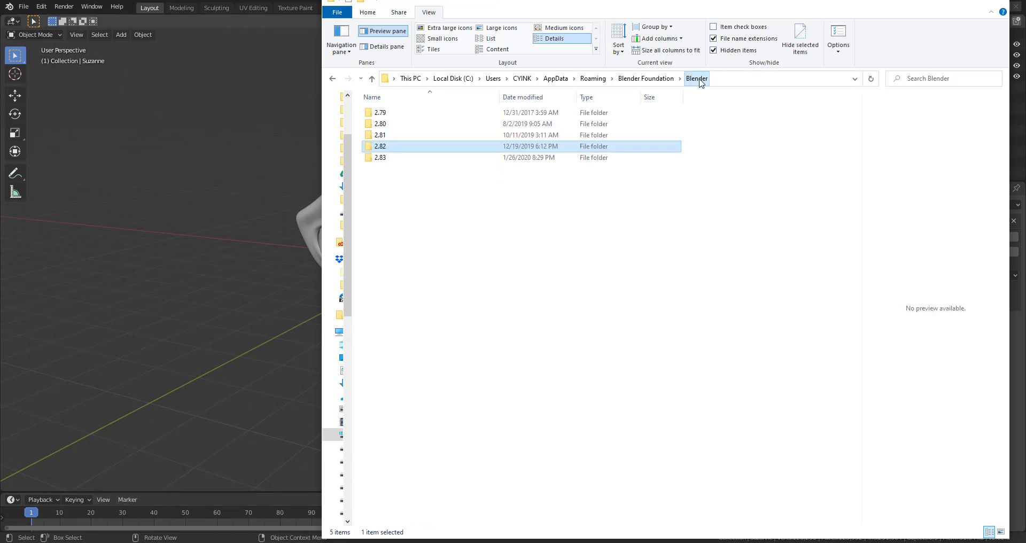
double_click(401, 159)
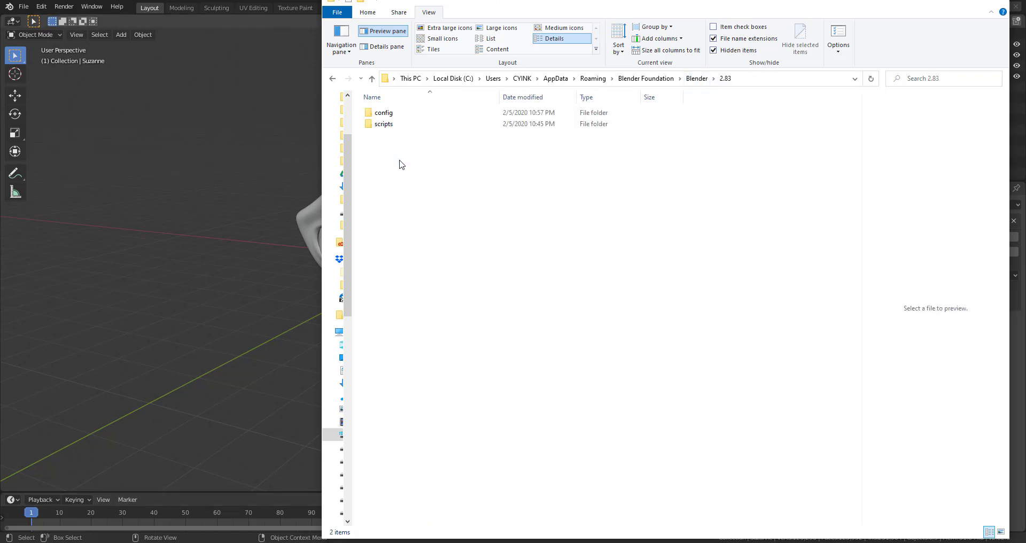
double_click(393, 124)
double_click(385, 113)
left_click_drag(384, 162, 454, 96)
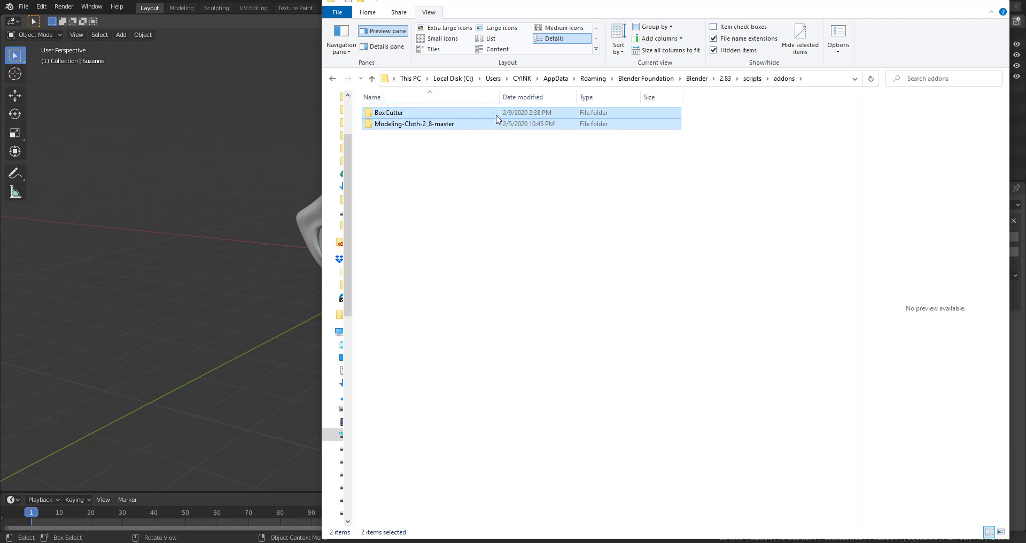
Look inside 2.83's config folder at recent-files.txt and userpref.blend, then return to the Blender folder.
left_click(752, 81)
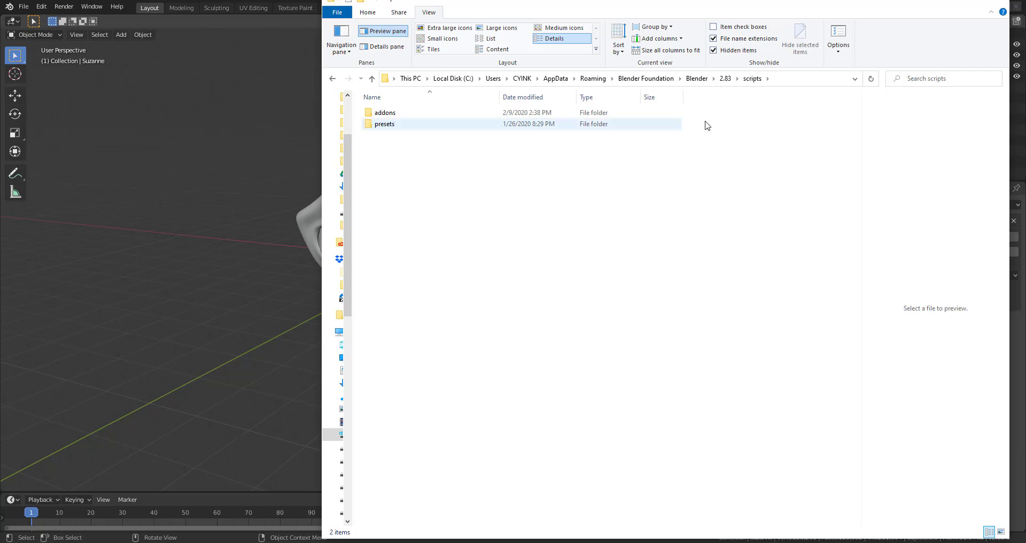
left_click(725, 79)
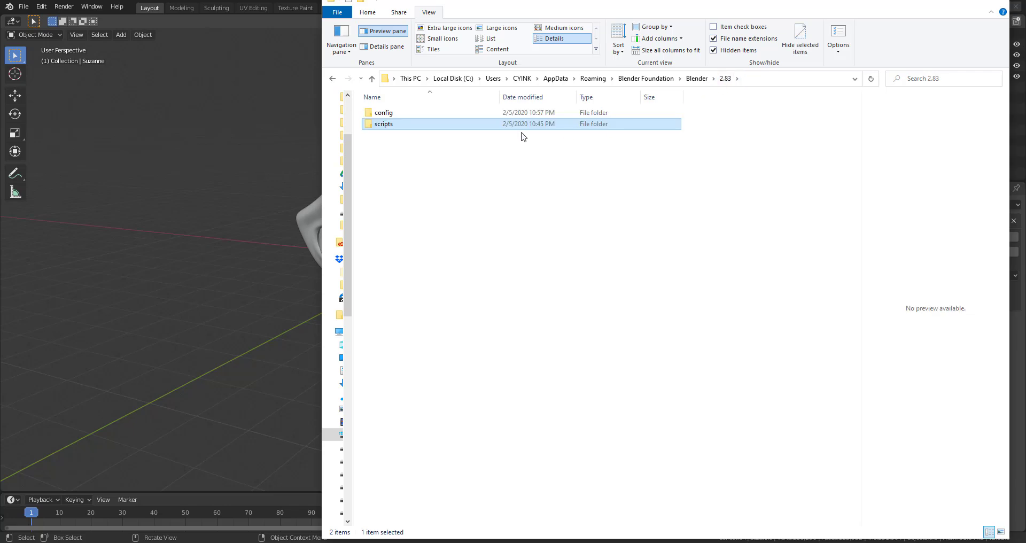
double_click(512, 112)
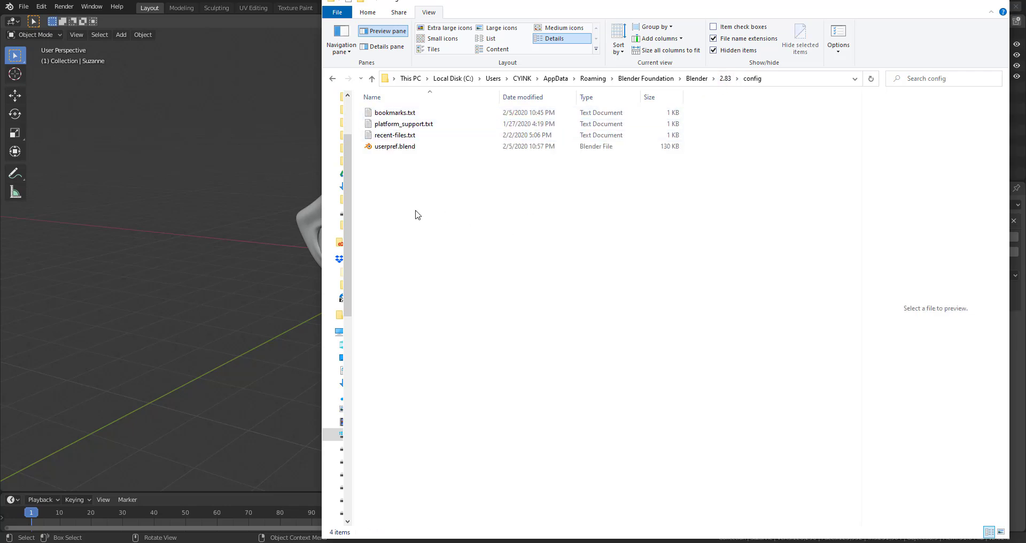
left_click_drag(411, 206, 452, 166)
left_click(693, 80)
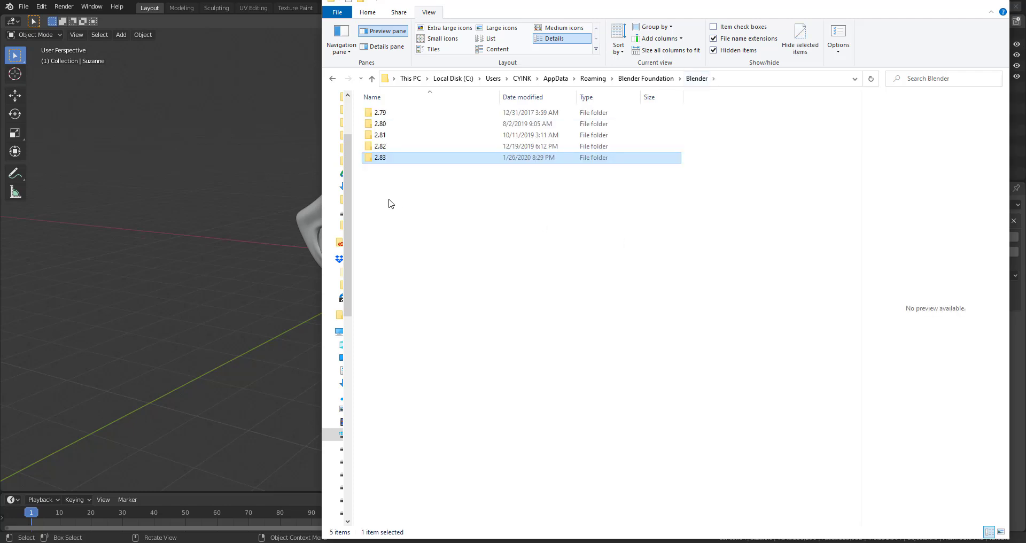
Navigate into the 2.82 scripts\addons folder.
double_click(385, 146)
right_click(577, 206)
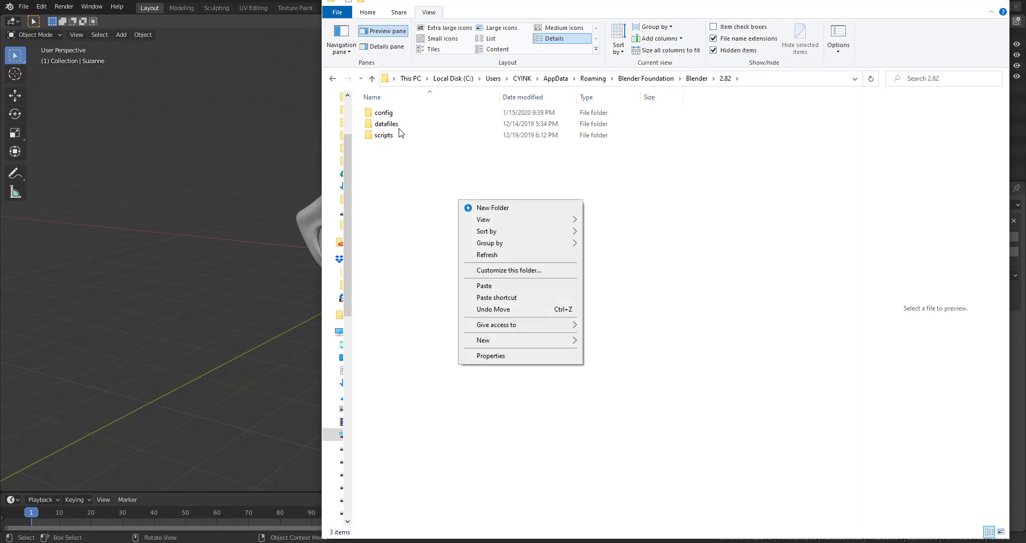
left_click(422, 169)
left_click(535, 135)
double_click(402, 139)
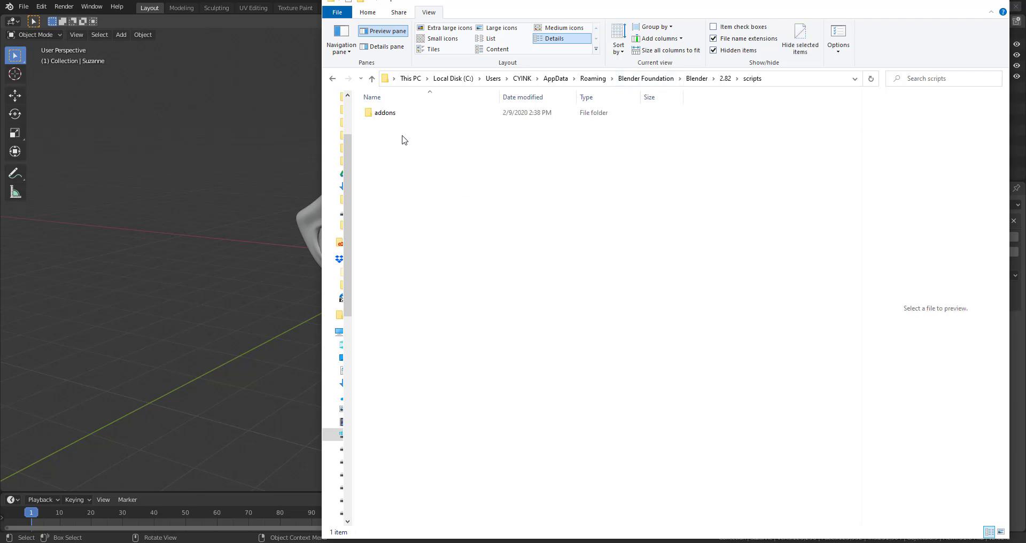
double_click(399, 114)
Paste the BoxCutter and Modeling-Cloth folders into 2.82 addons and return to Blender.
right_click(778, 174)
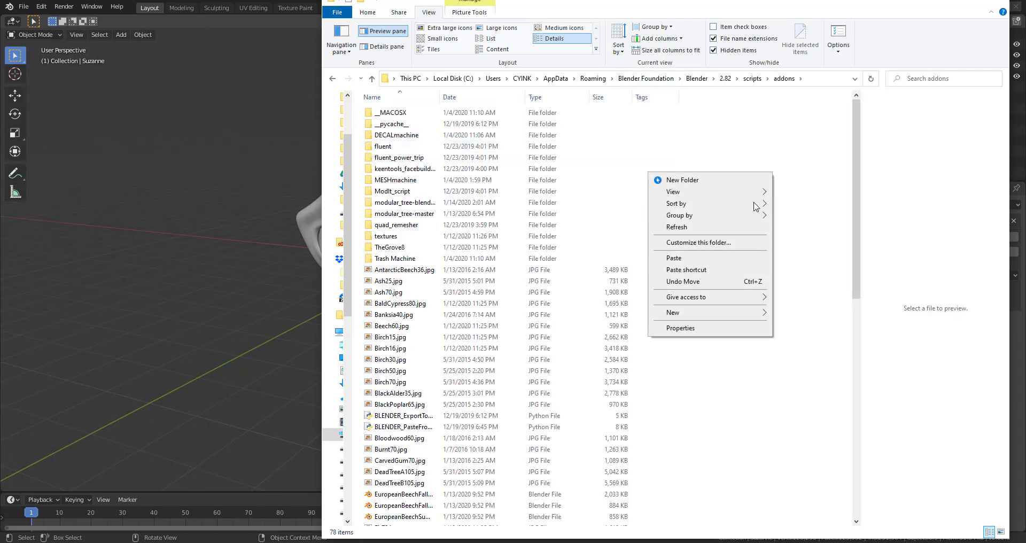
left_click(677, 260)
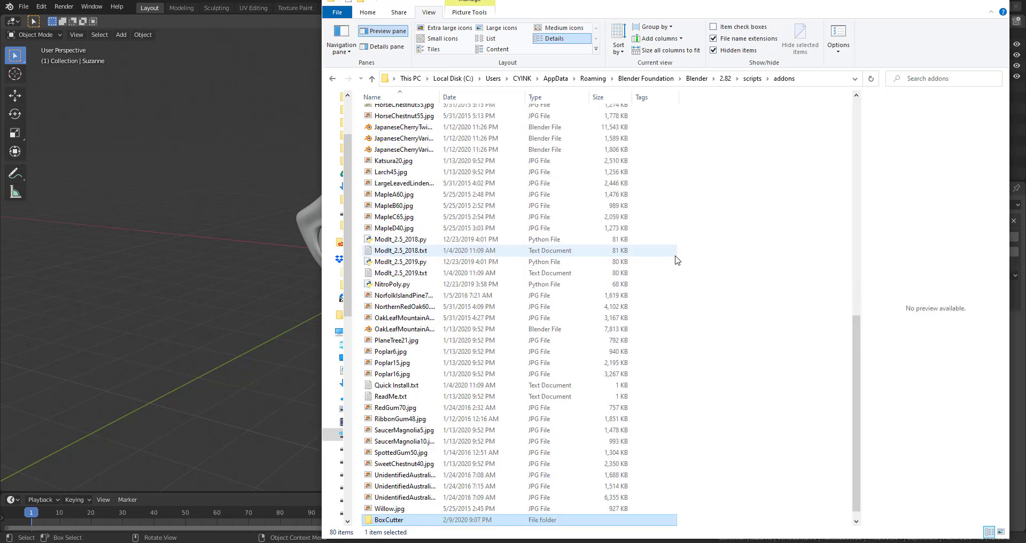
scroll(666, 270, "up", 14)
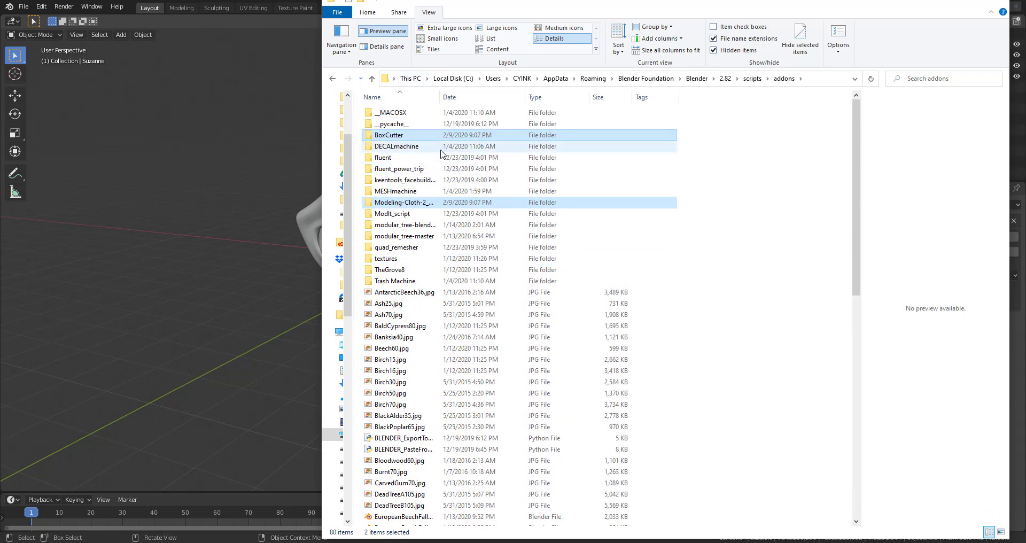
left_click(184, 197)
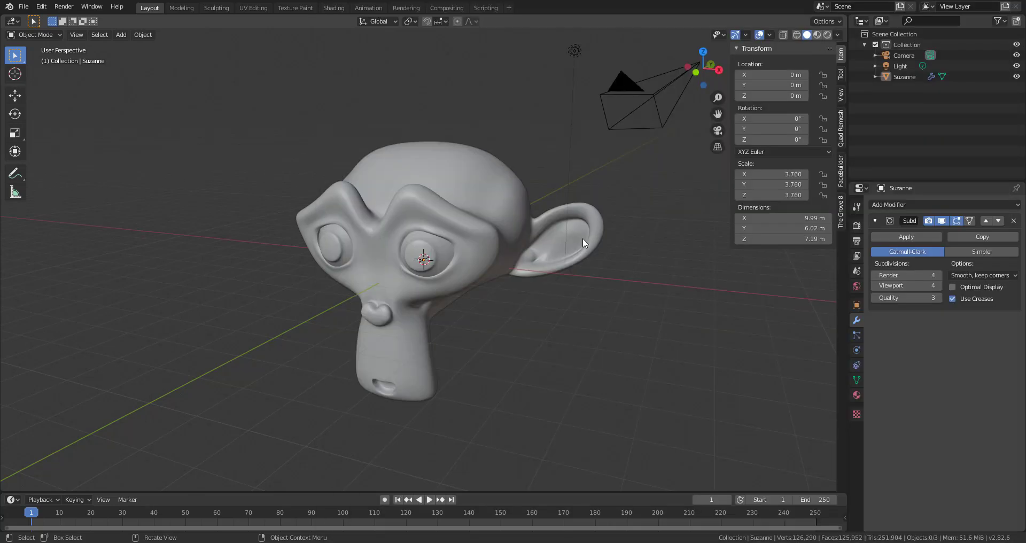
Show the Blender splash screen from the app menu and close it.
left_click(9, 5)
left_click(46, 19)
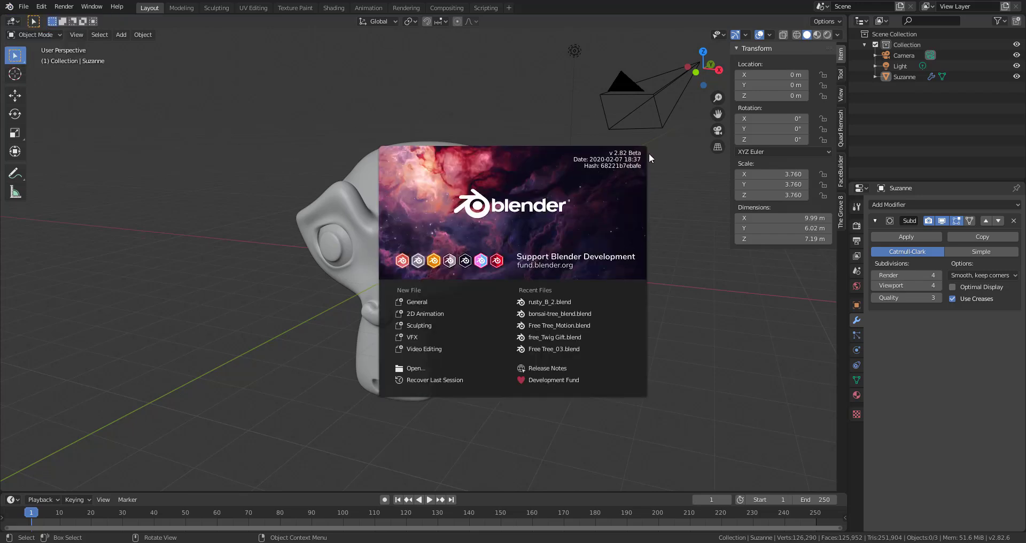
left_click(649, 153)
Enable the 3D View: Modeling Cloth and 3D View: BoxCutter add-ons in Preferences, then return to Explorer.
left_click(43, 7)
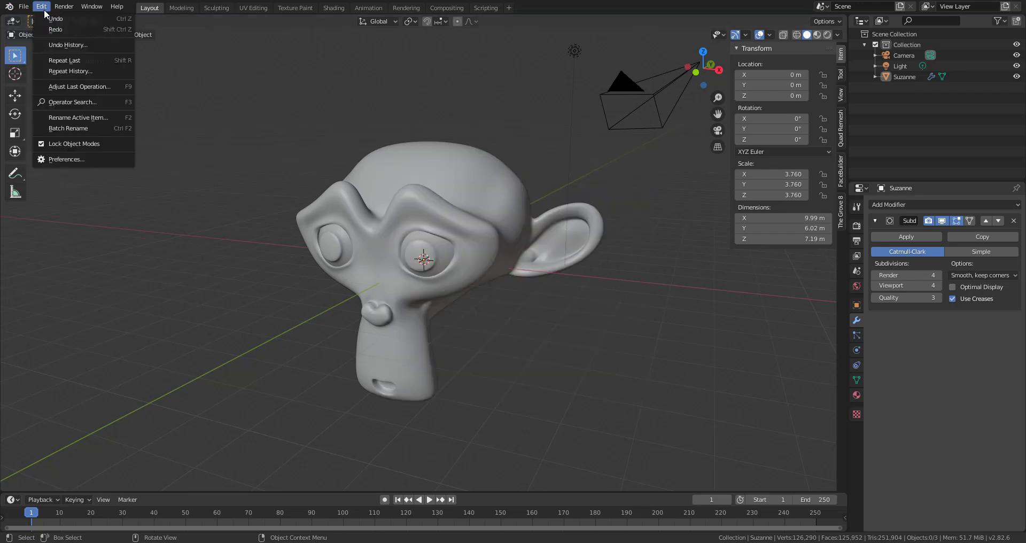
left_click(65, 159)
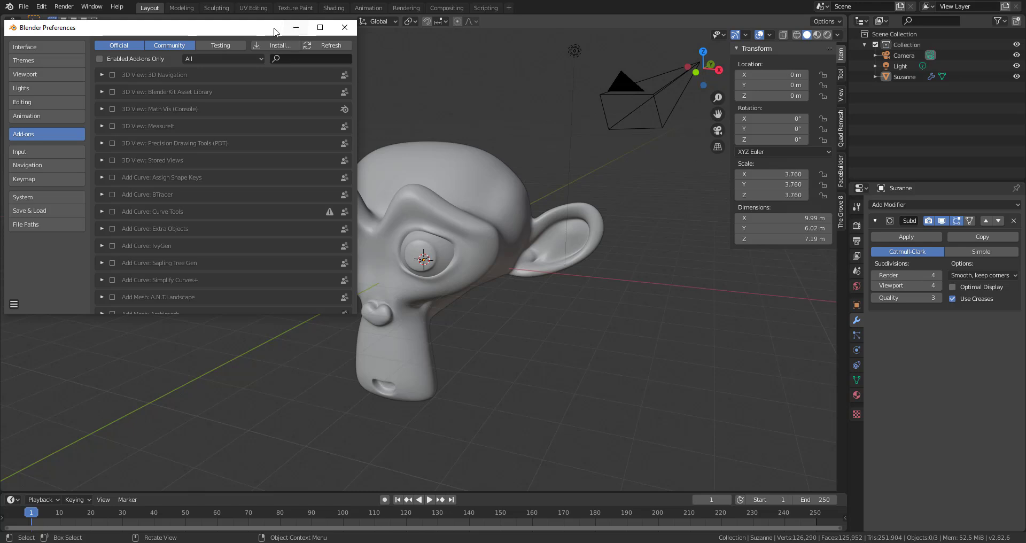
left_click_drag(275, 32, 595, 57)
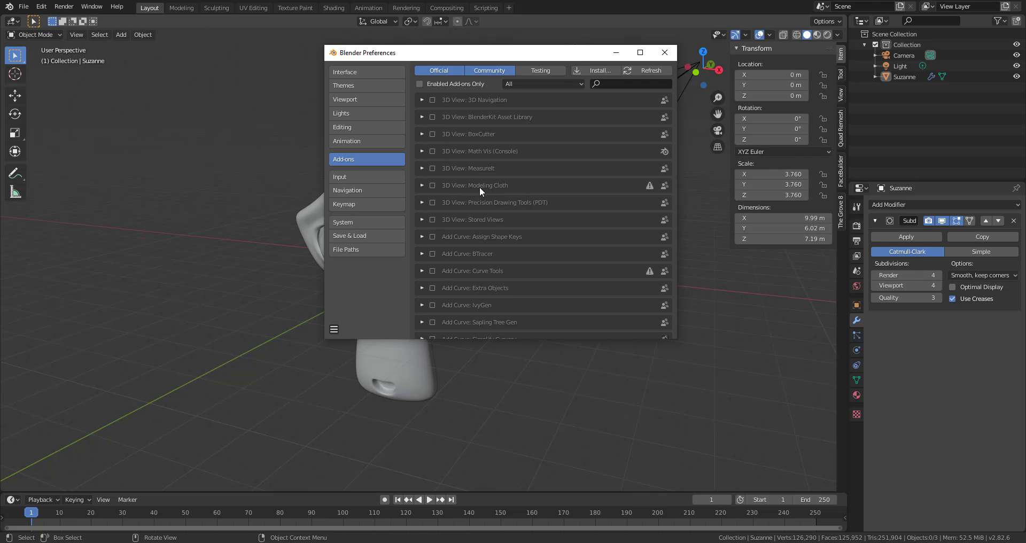
left_click(433, 186)
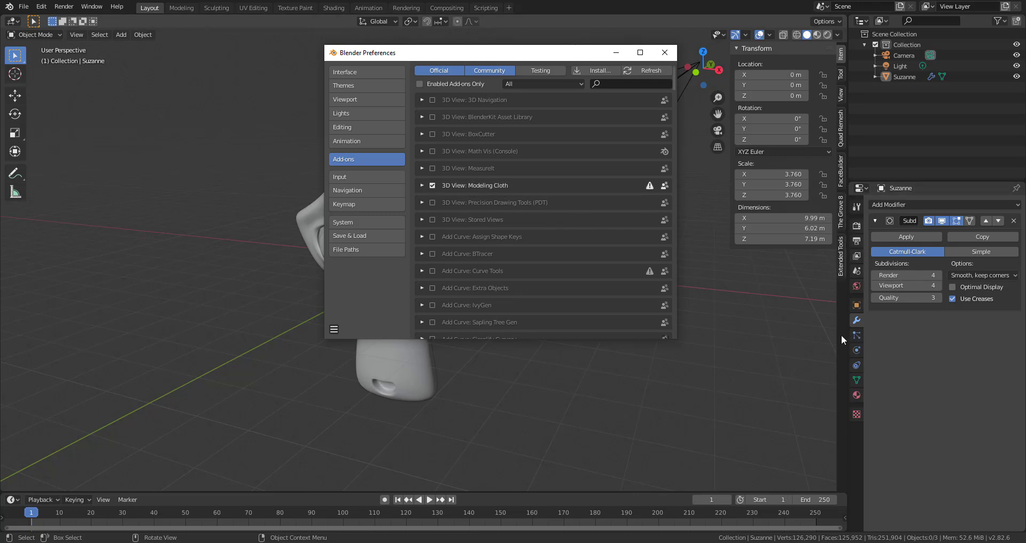
left_click(432, 135)
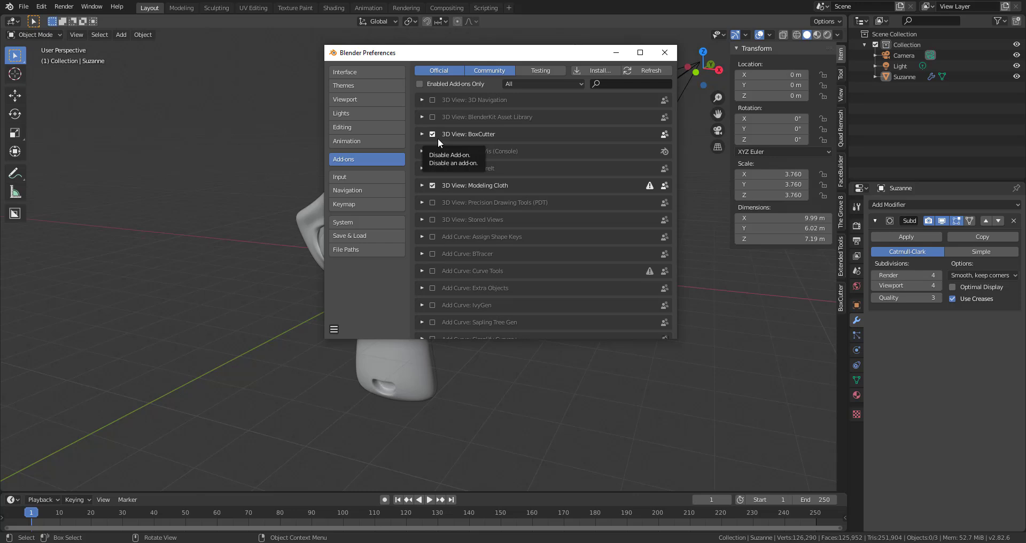
key("alt+Tab")
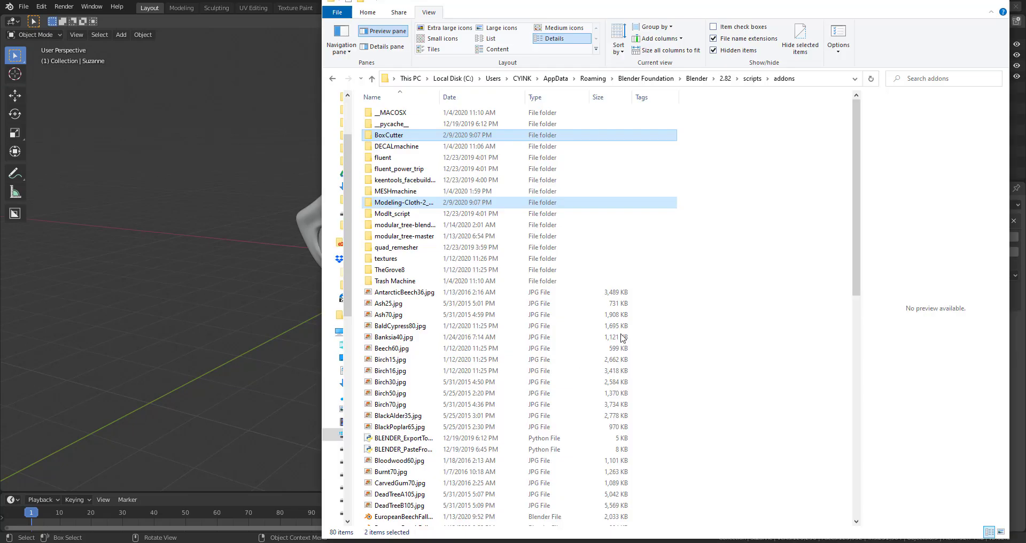
Go up from 2.82's addons to the 2.82 folder, then bring Blender back to the front.
left_click(753, 80)
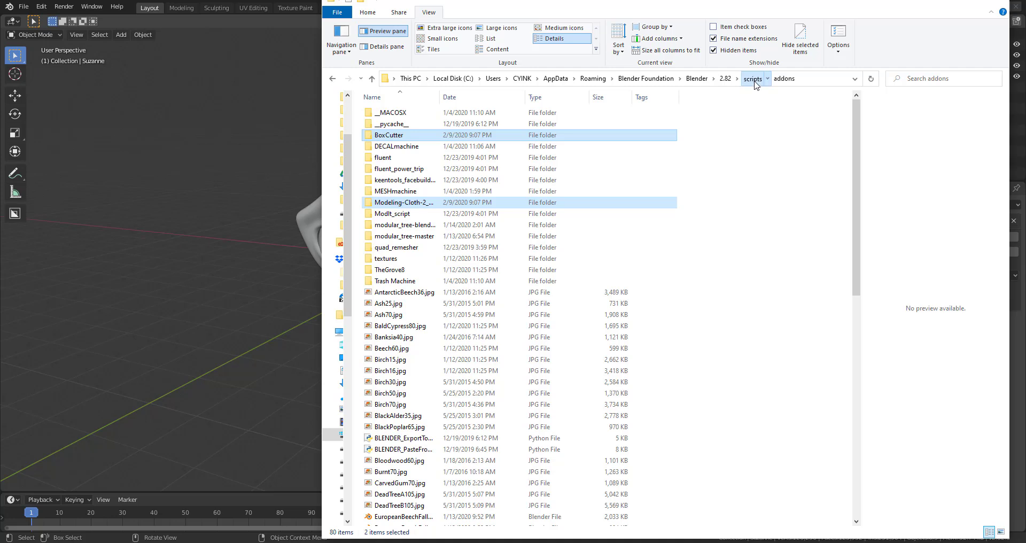
left_click(728, 79)
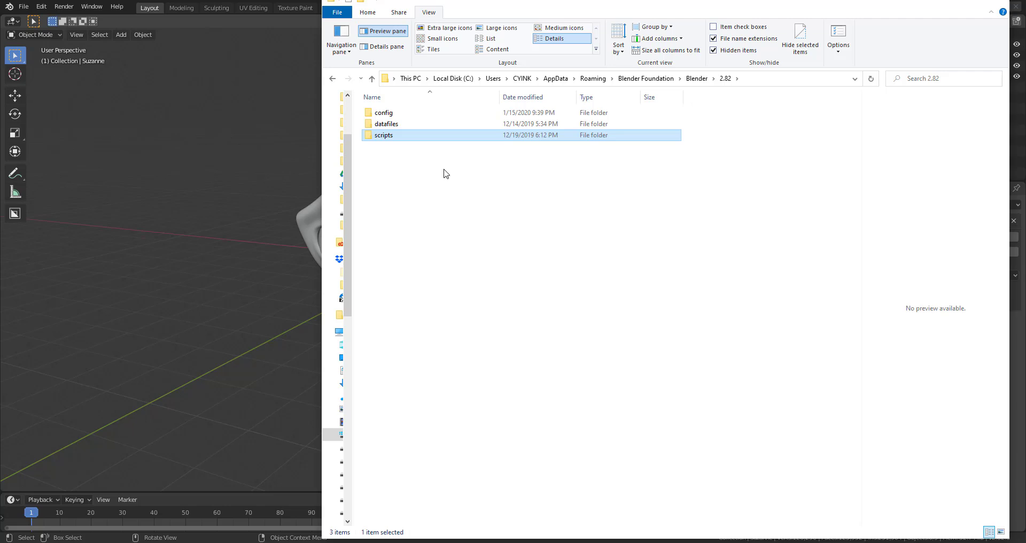
key("alt+Tab")
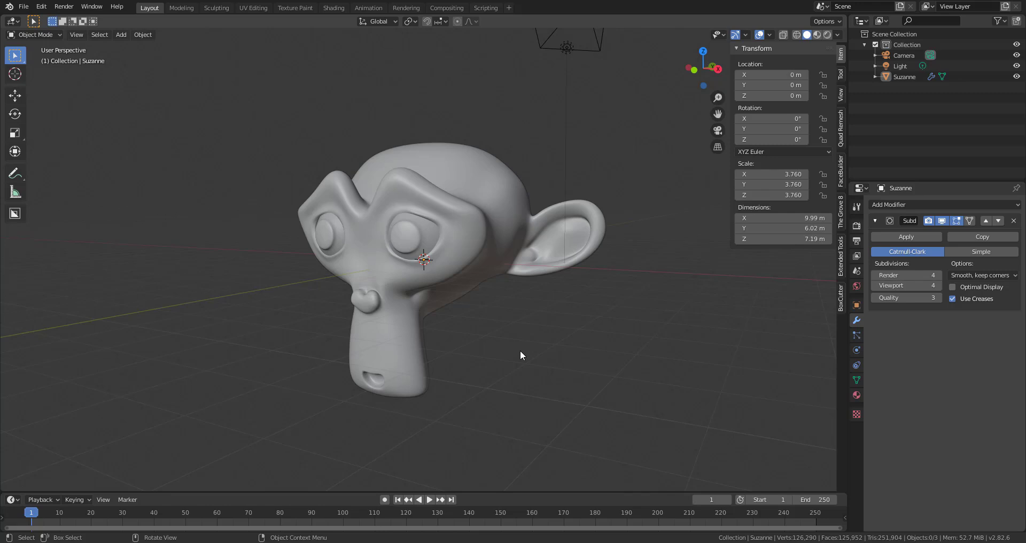